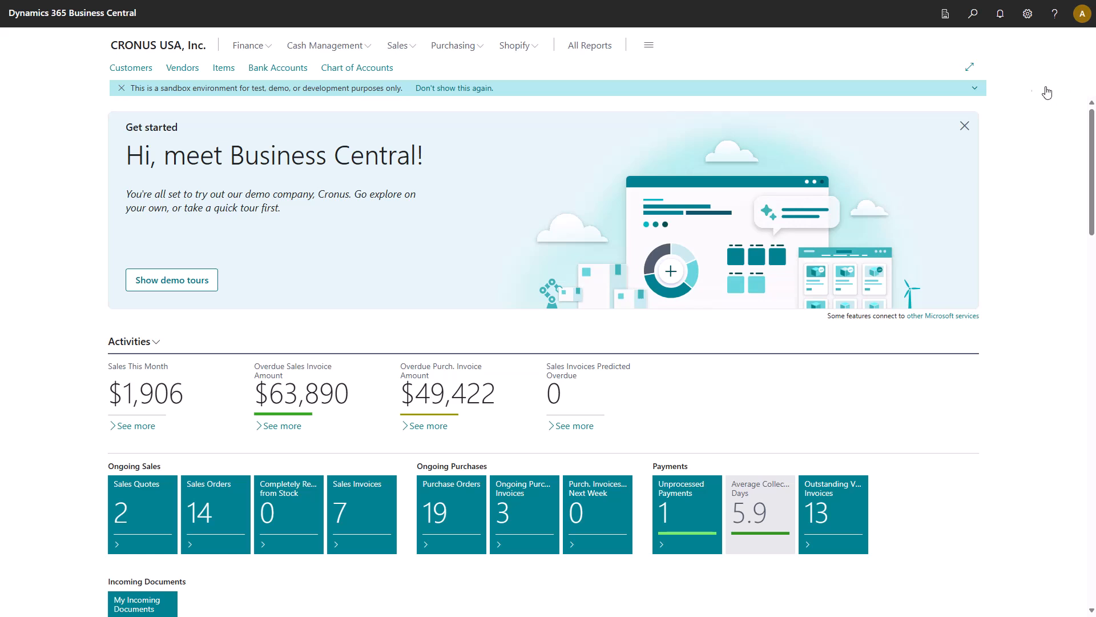
Step: Change the role in My Settings to Quality Inspector and show the demo tours on the new home page
left_click(1028, 20)
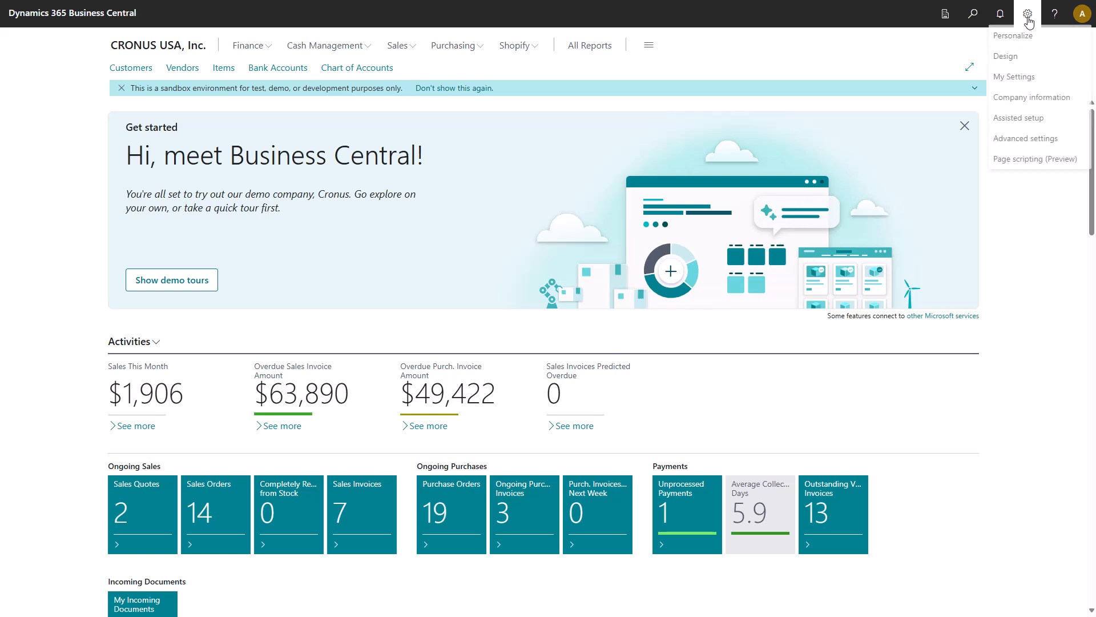
left_click(1009, 80)
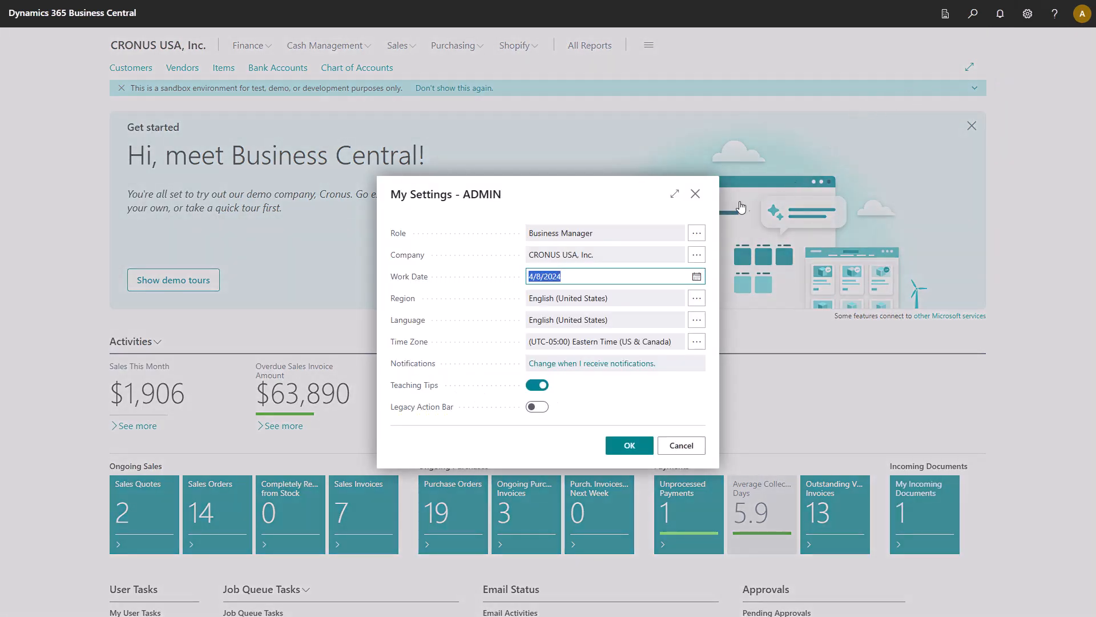
left_click(697, 239)
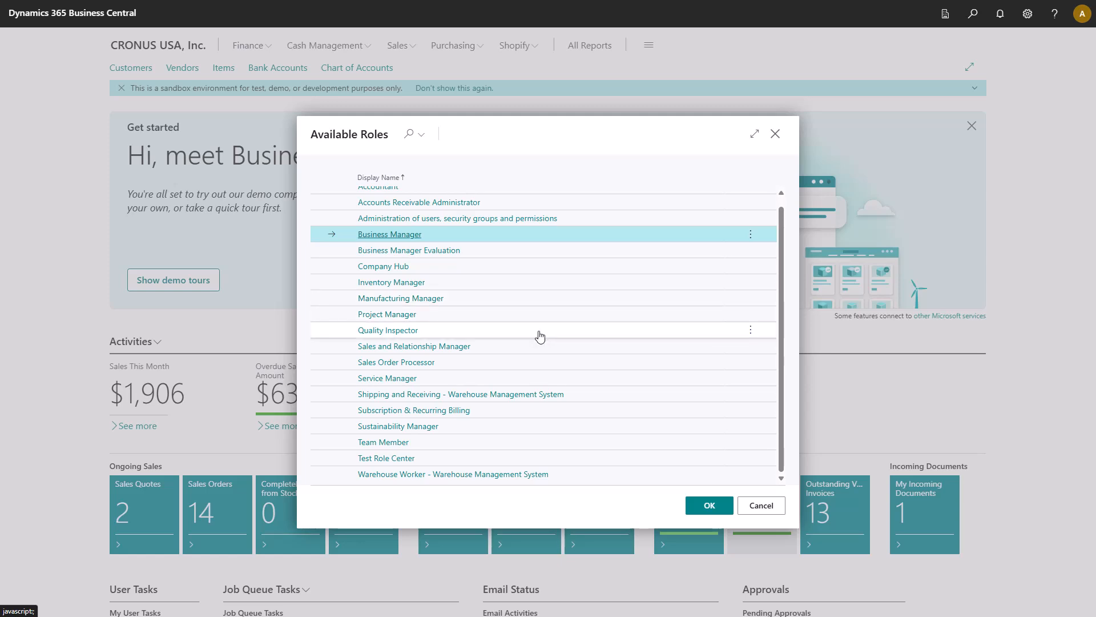
left_click(538, 336)
left_click(705, 506)
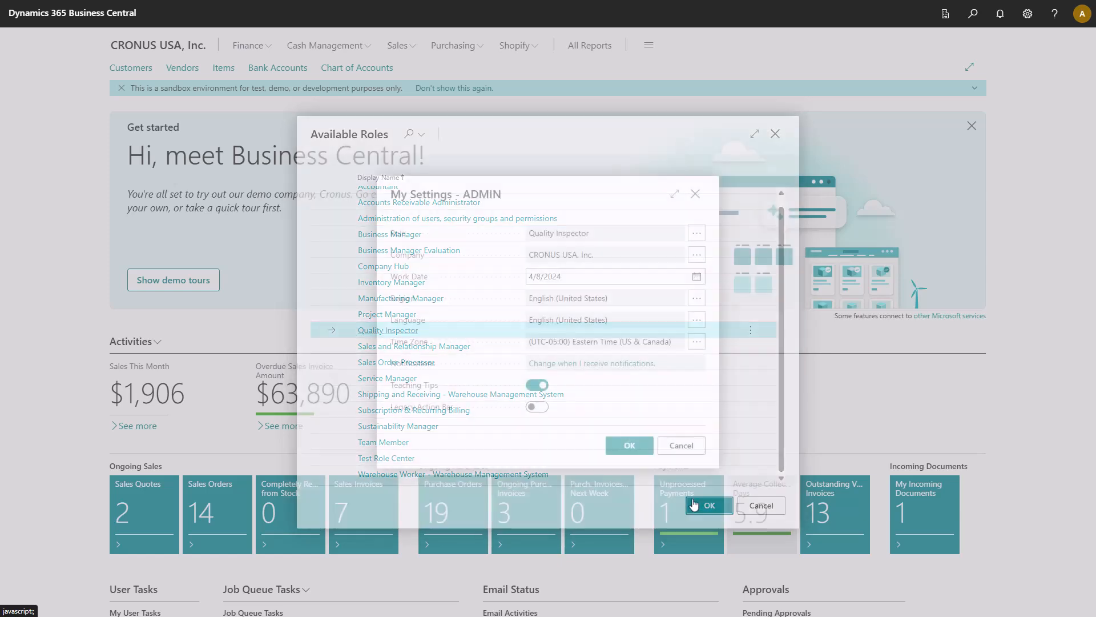
left_click(636, 450)
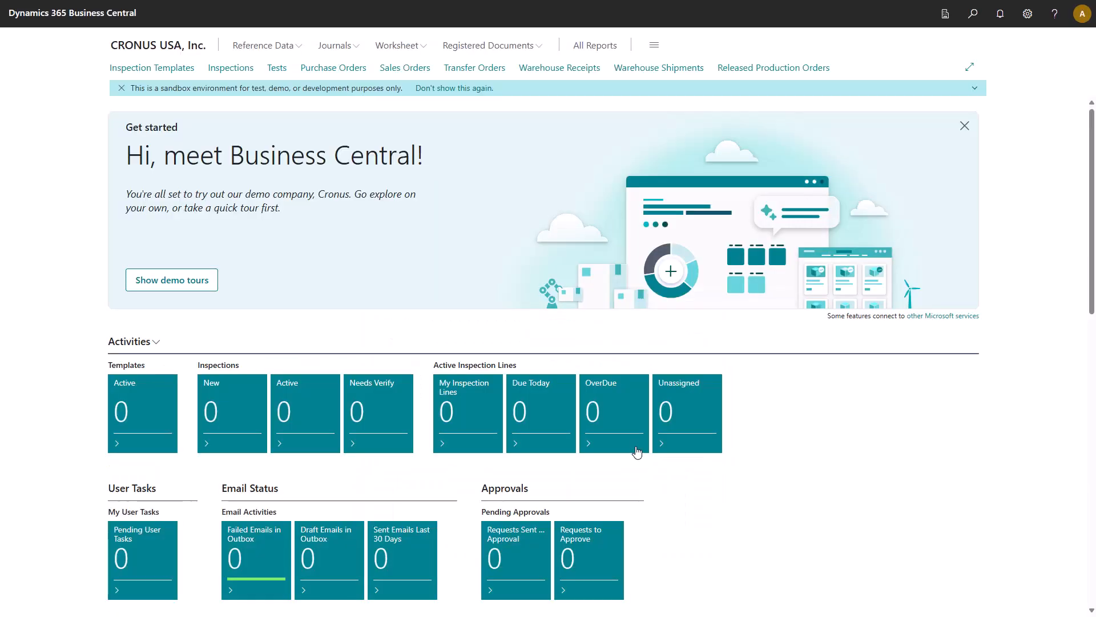
left_click(193, 280)
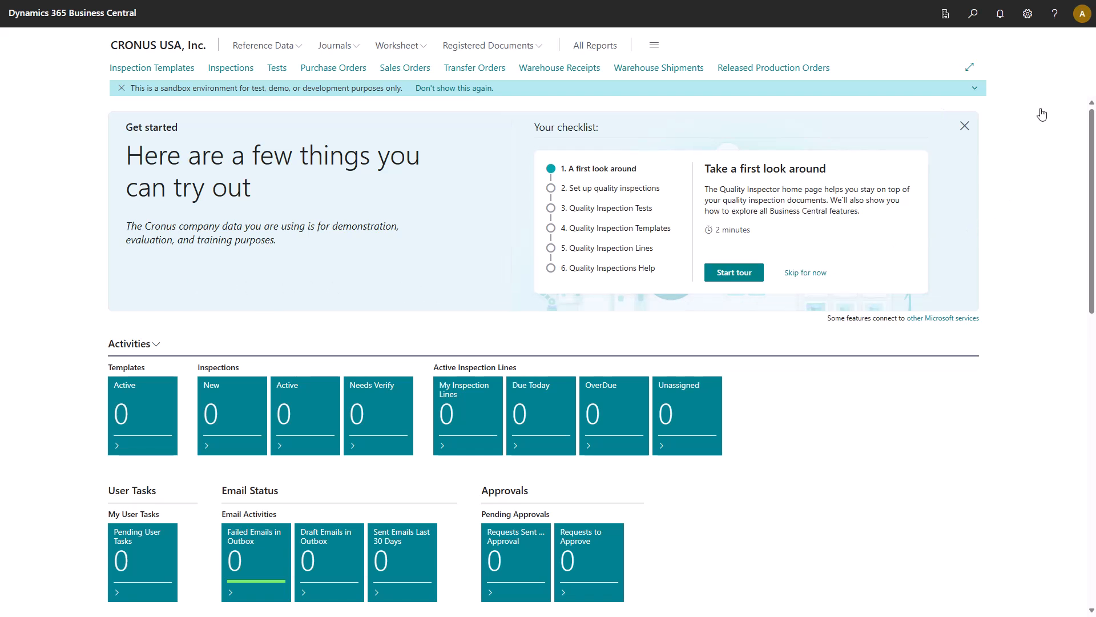
Step: Start the quality inspections setup wizard from the Assisted Setup list
left_click(1027, 15)
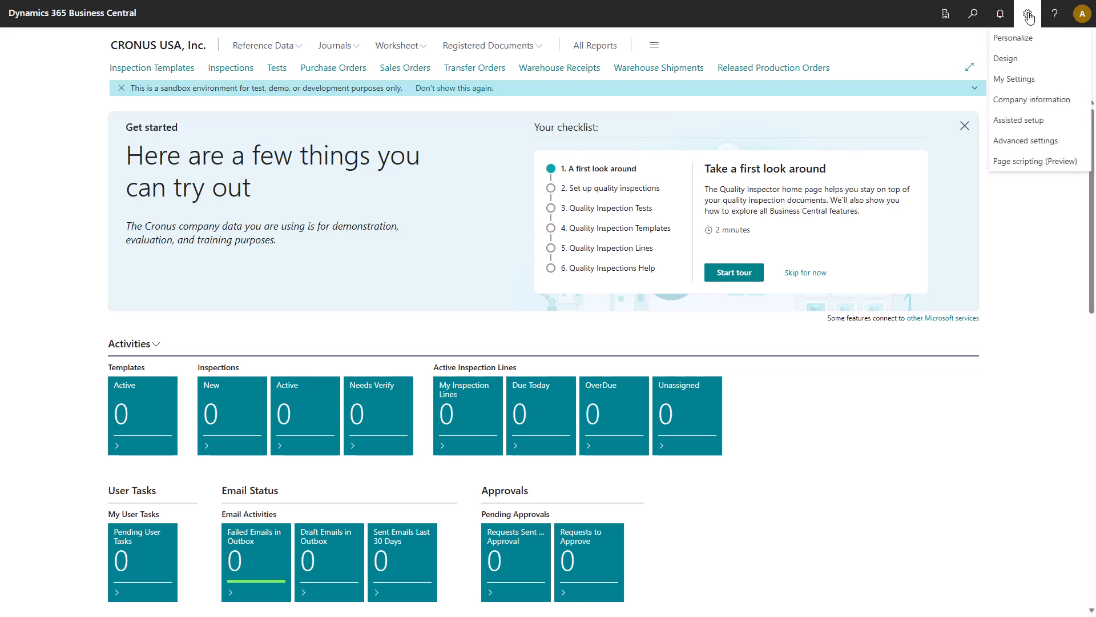
left_click(1026, 125)
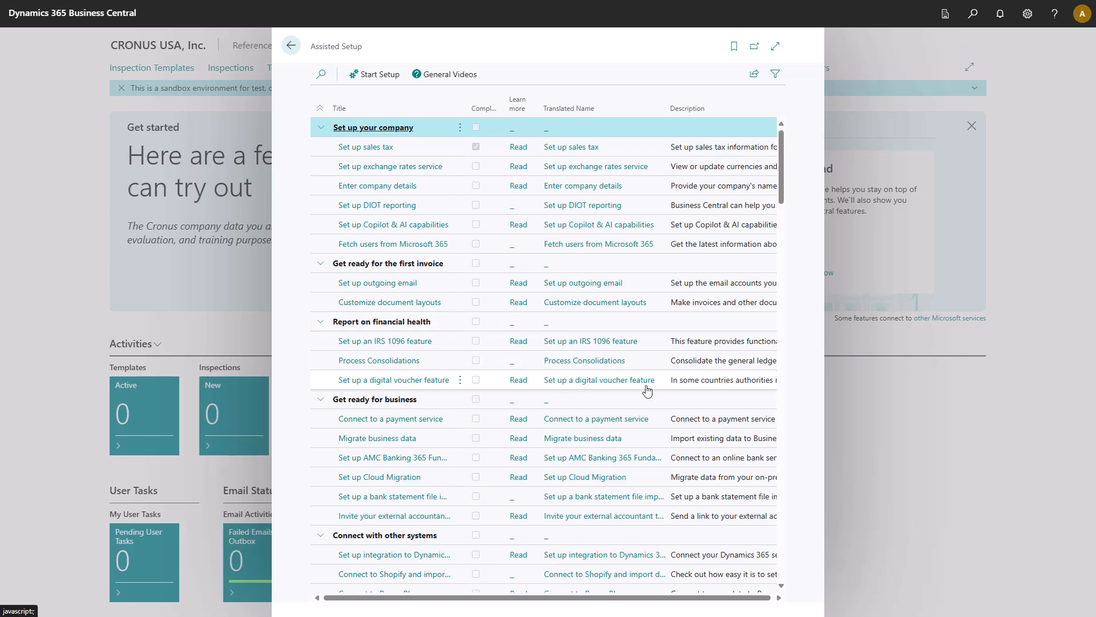
scroll(604, 435, "down", 5)
scroll(604, 435, "down", 6)
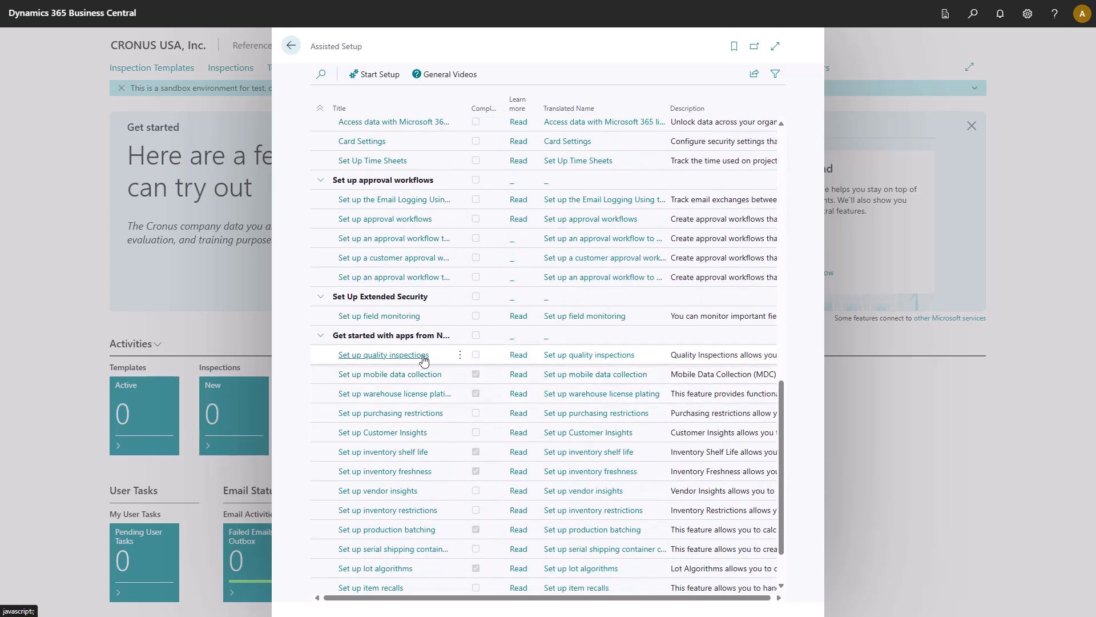
left_click(405, 356)
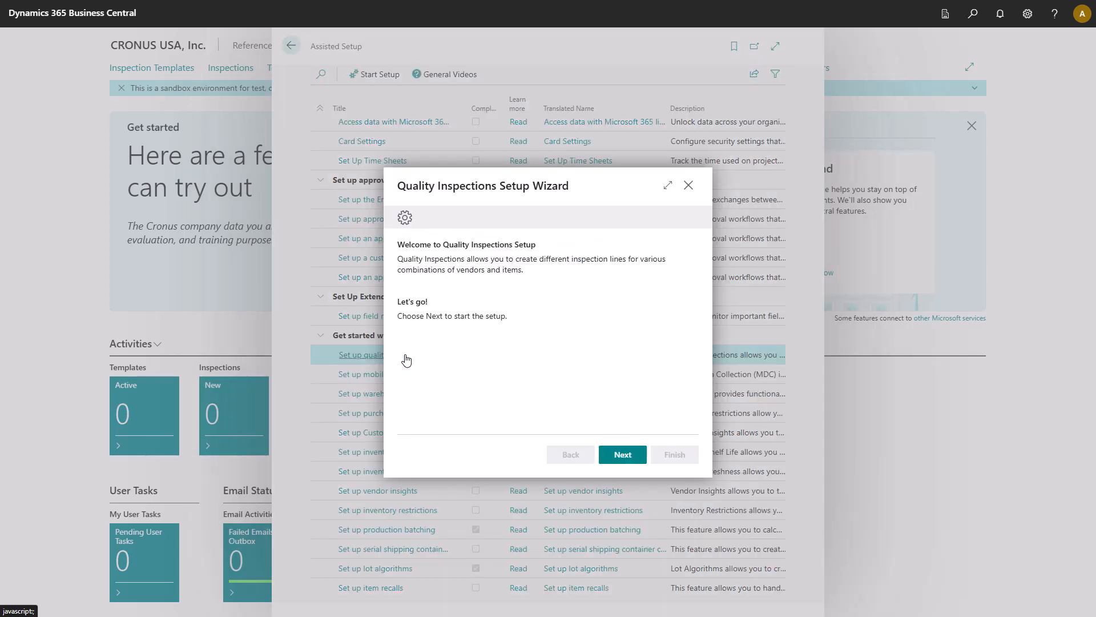
Step: Choose the default inspection number series for the company's quality inspections parameters
left_click(619, 456)
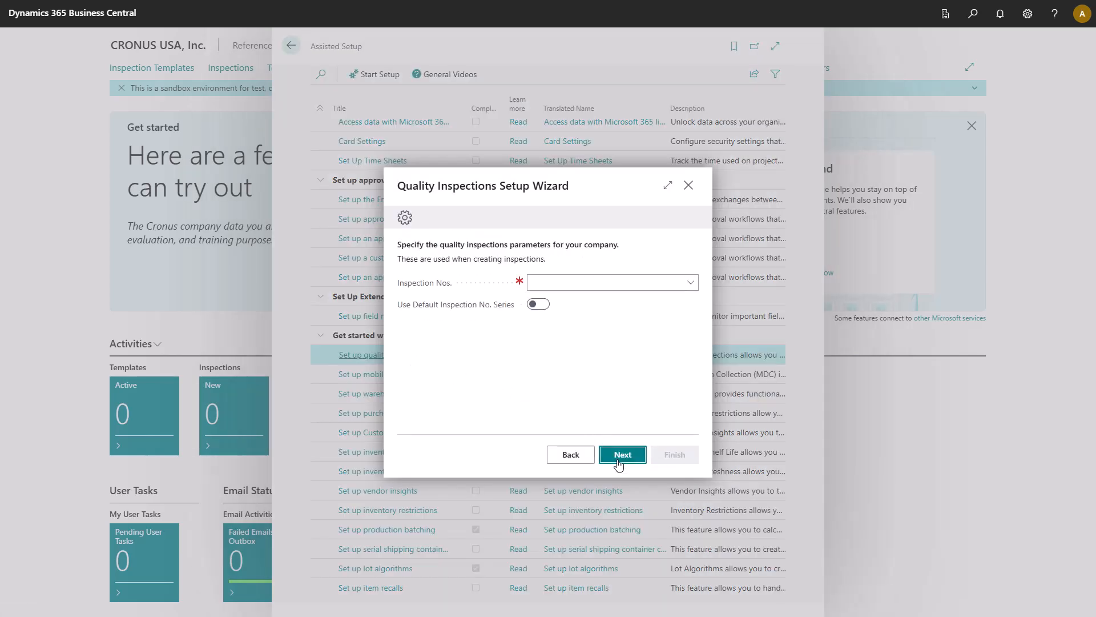
left_click(541, 306)
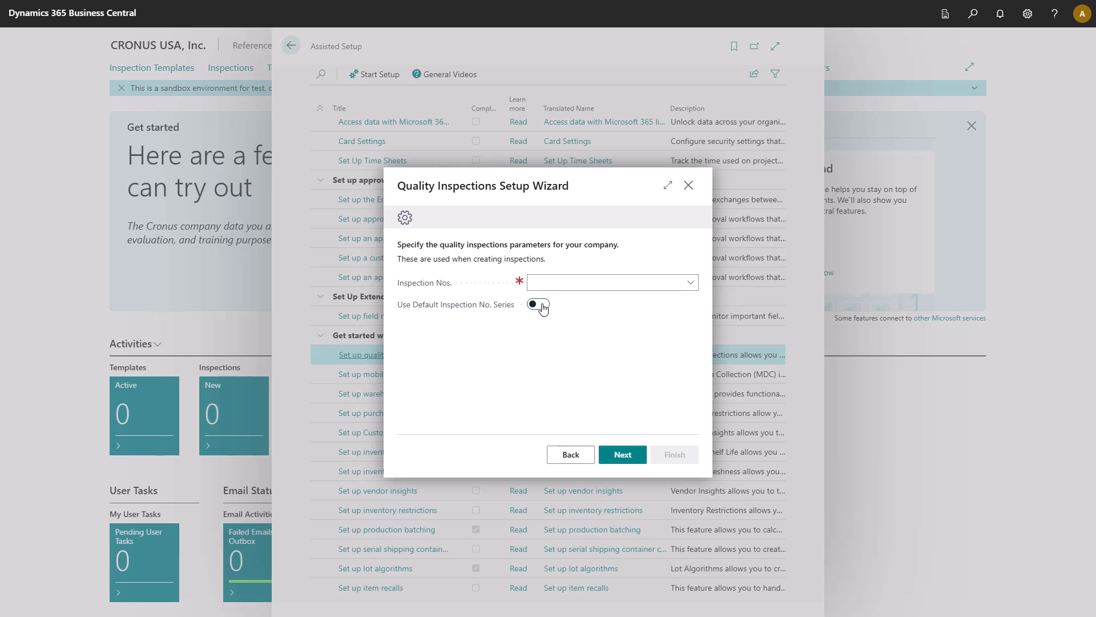
left_click(612, 461)
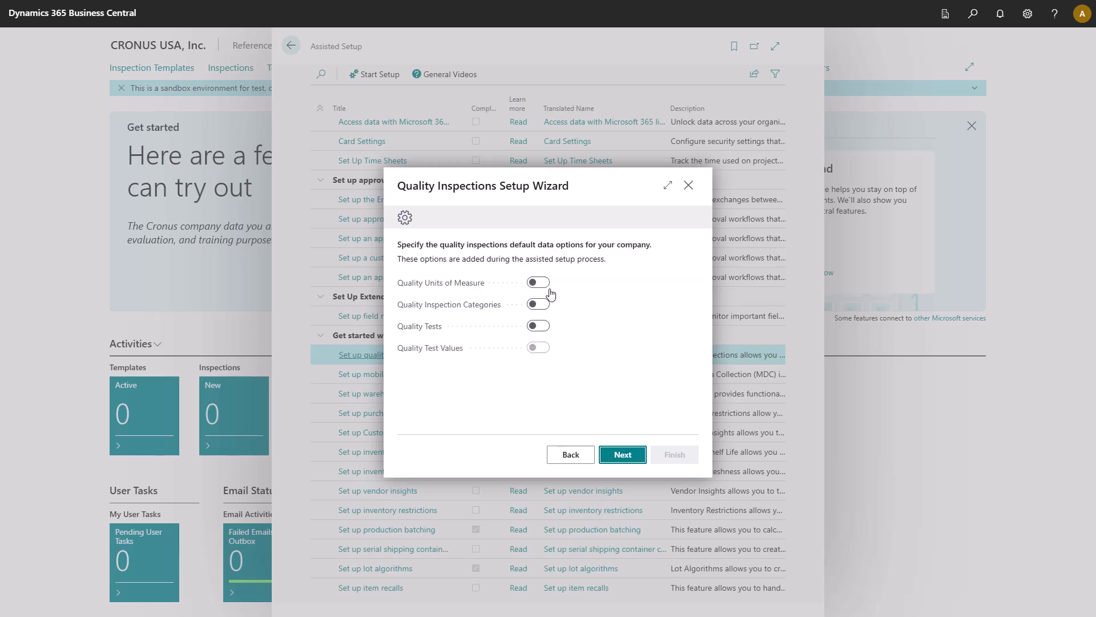
Step: Include default quality units of measure, inspection categories, tests and test values, finish the setup wizard and leave Assisted Setup
left_click(545, 285)
left_click(543, 304)
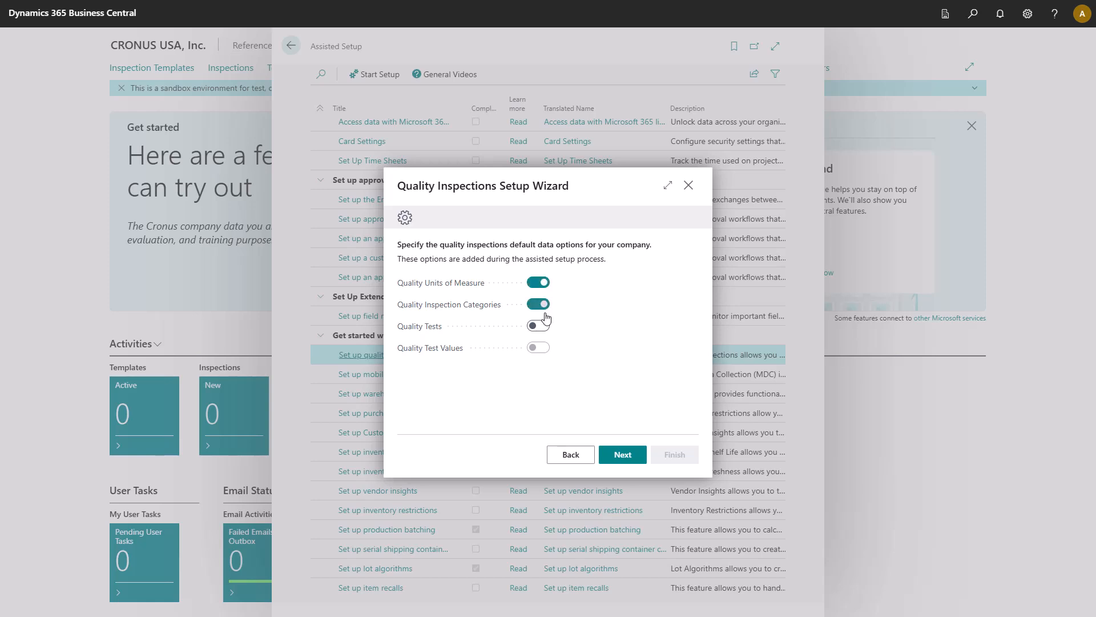
left_click(543, 326)
left_click(543, 348)
left_click(608, 458)
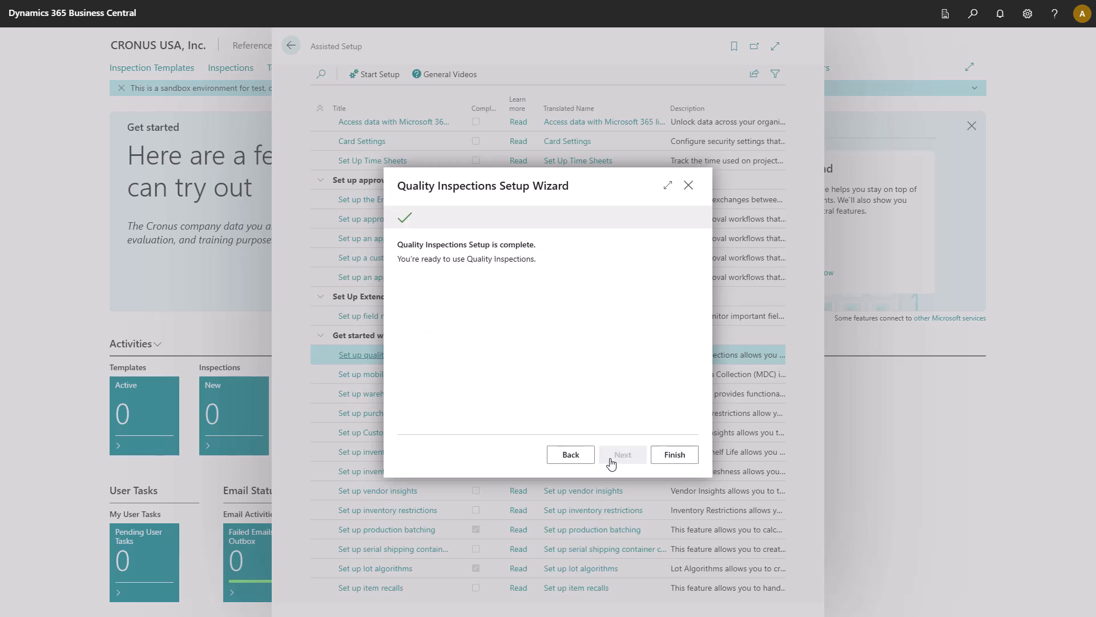
left_click(657, 457)
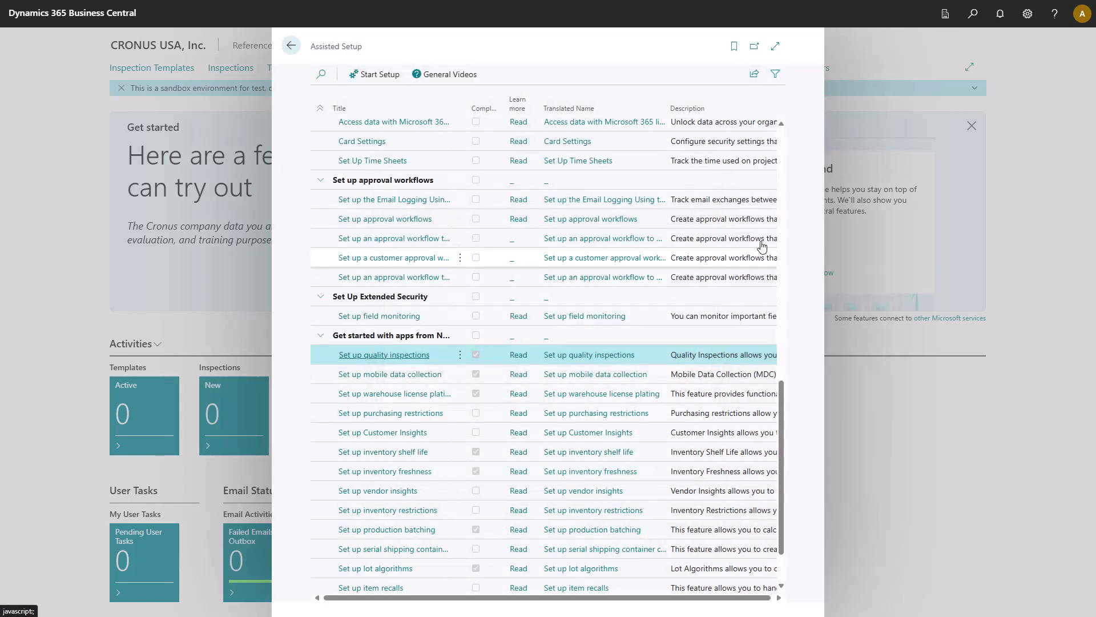
left_click(291, 46)
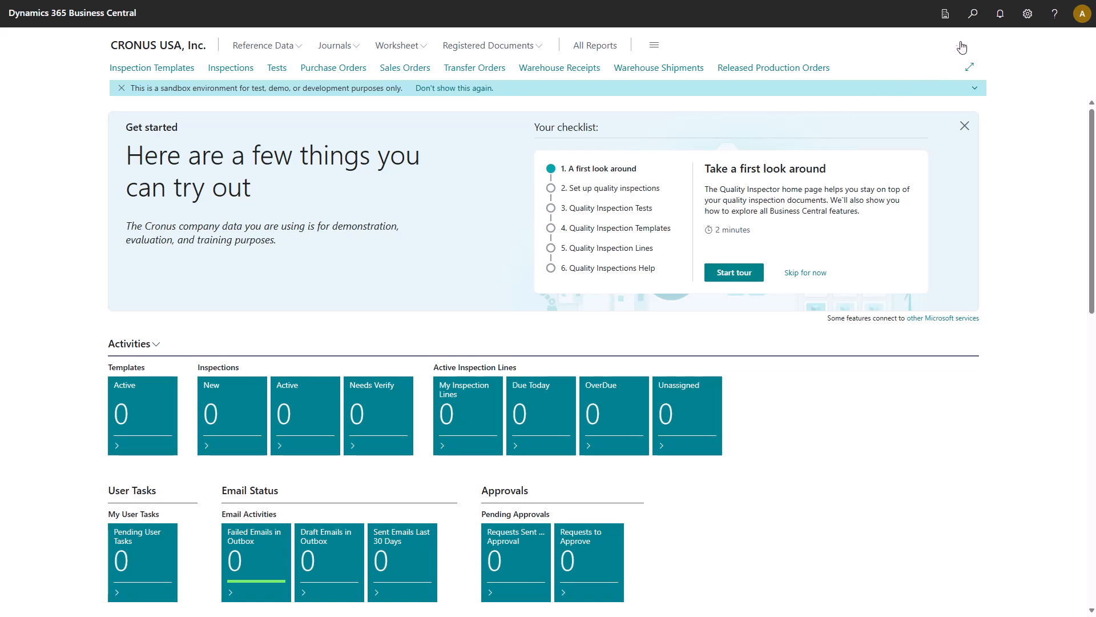
Step: Search for "quality inspections tests" and open the Quality Inspection Tests list
left_click(972, 16)
type("quality in")
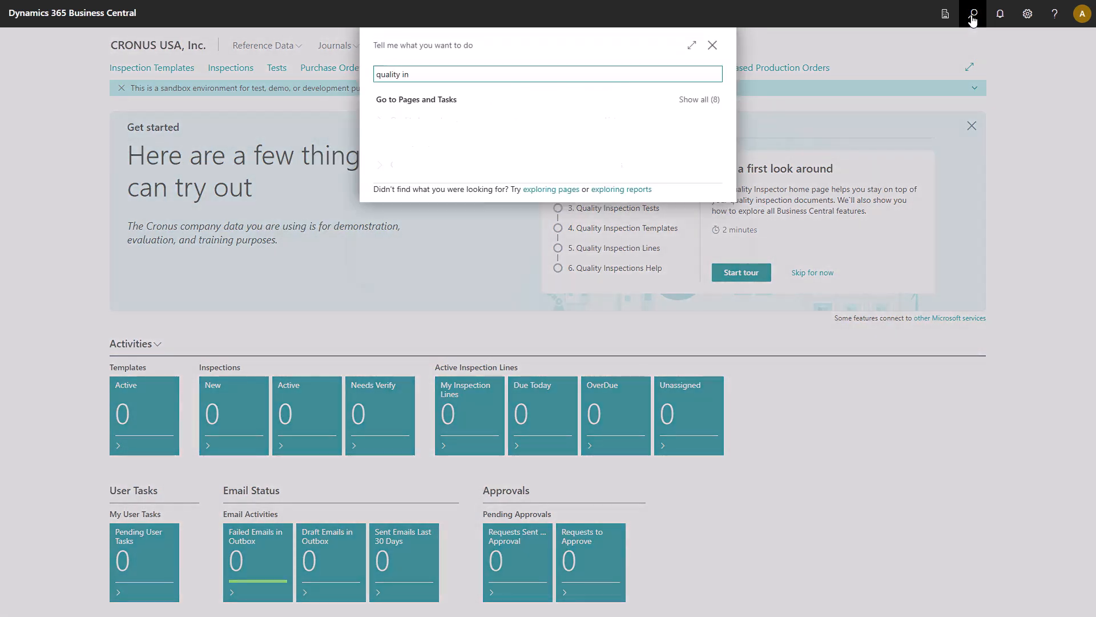
type("spections tes")
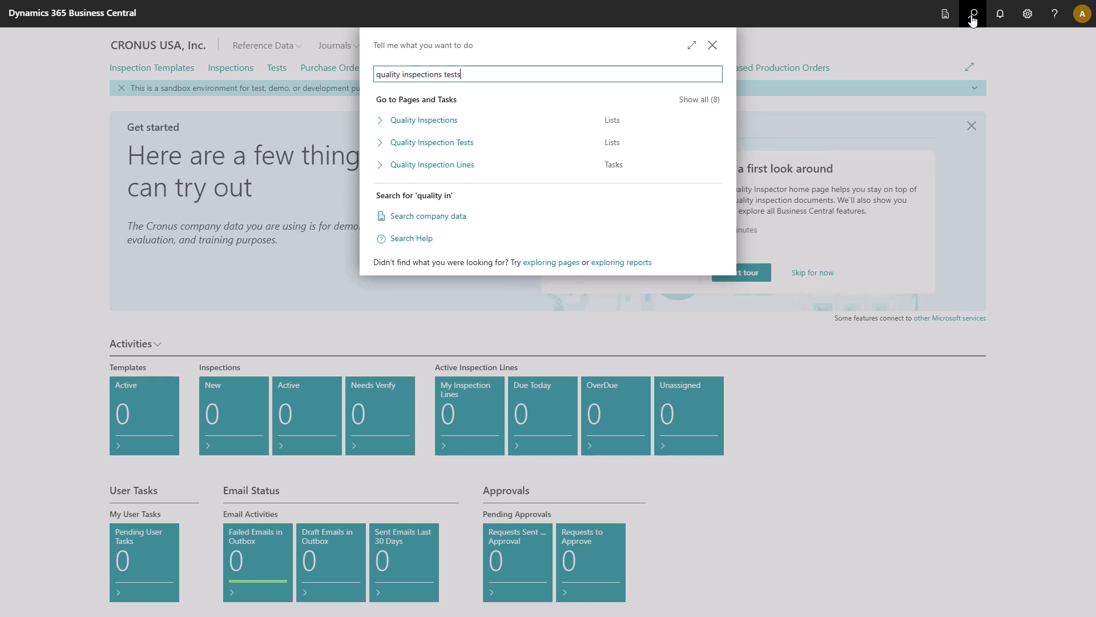
type("ts")
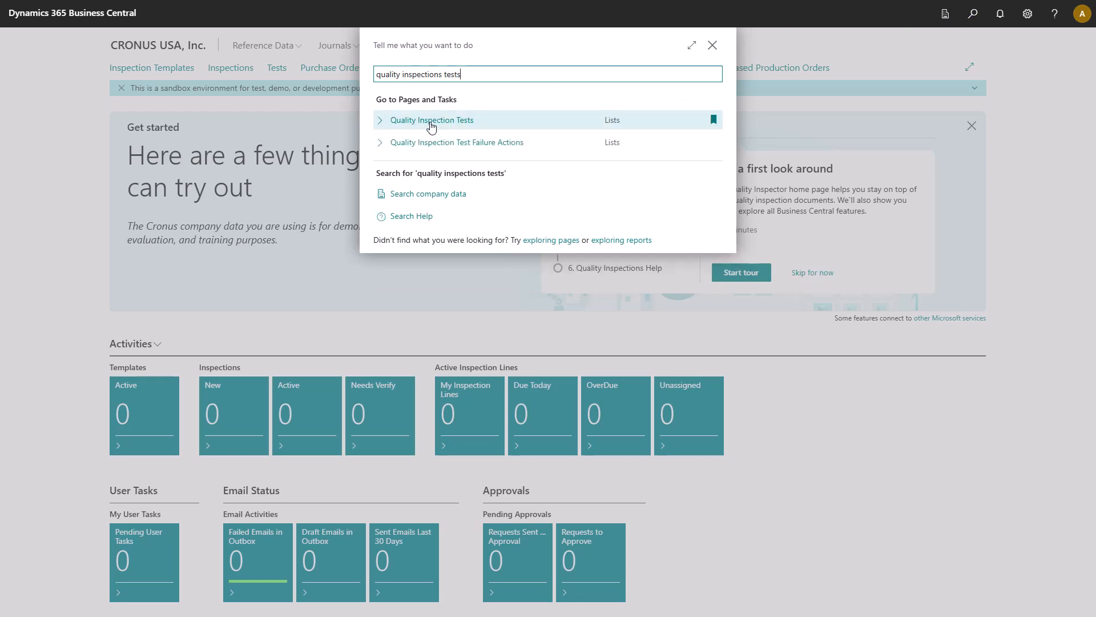
left_click(431, 121)
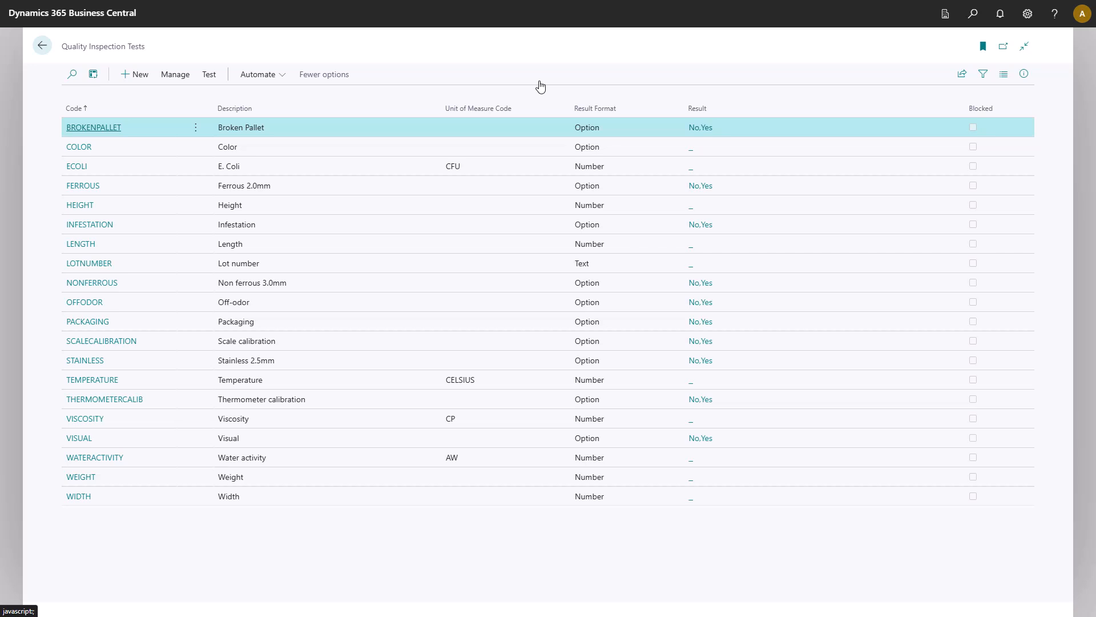
Step: Create a quality inspection test with code DAMAGE, description Damage and result format Option
left_click(137, 74)
type("DAMAGE")
key("Tab")
type("Damag")
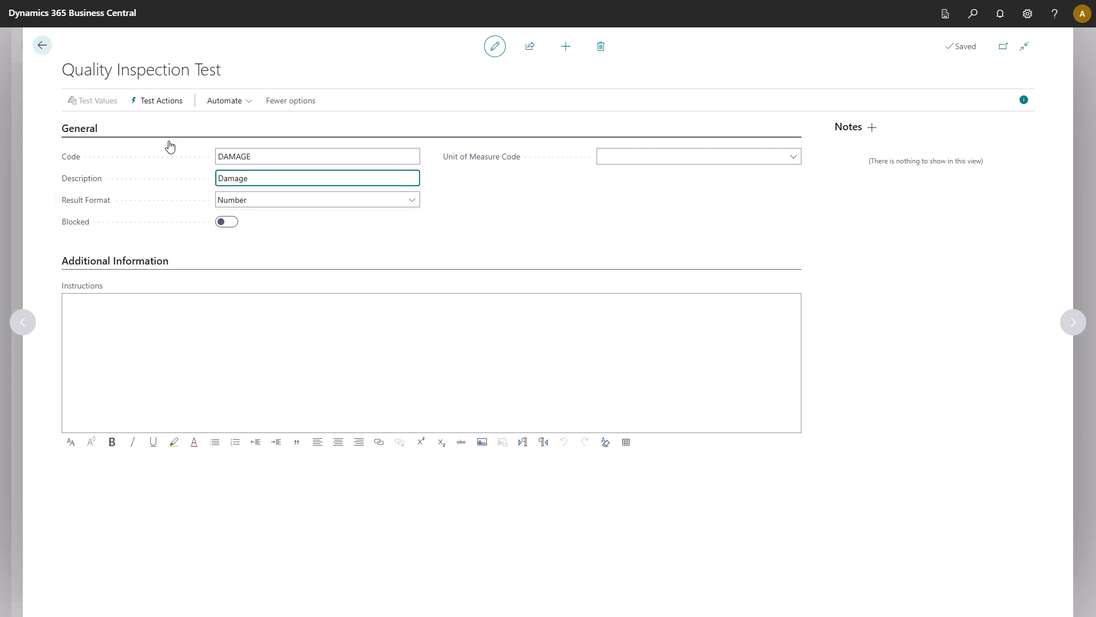
left_click(258, 207)
left_click(253, 233)
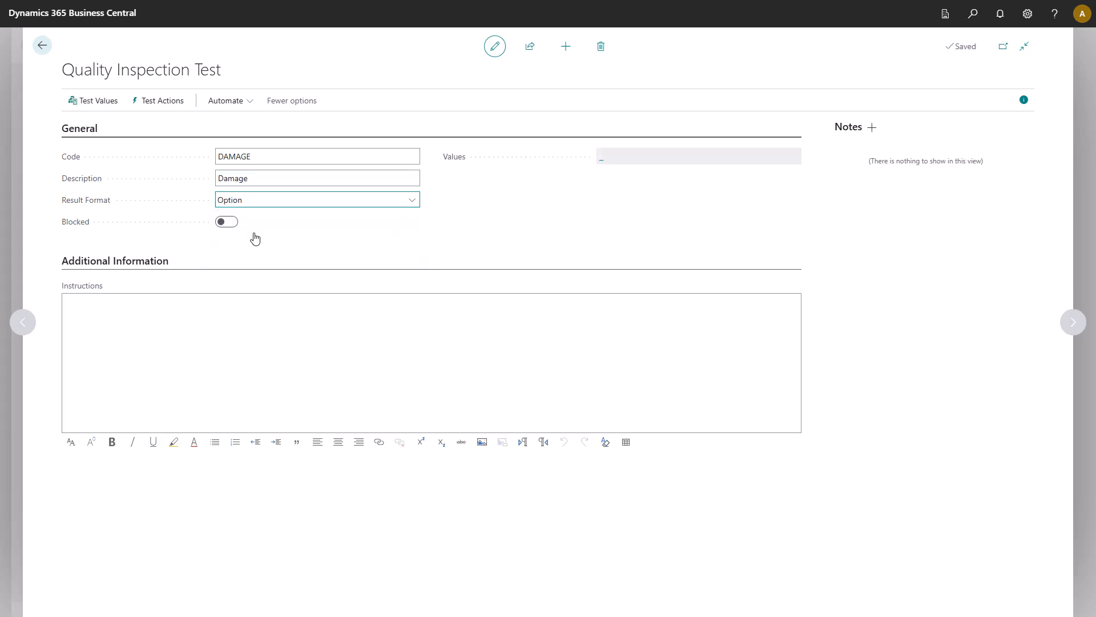
Step: Add Yes and No as the test values of the DAMAGE test
left_click(101, 103)
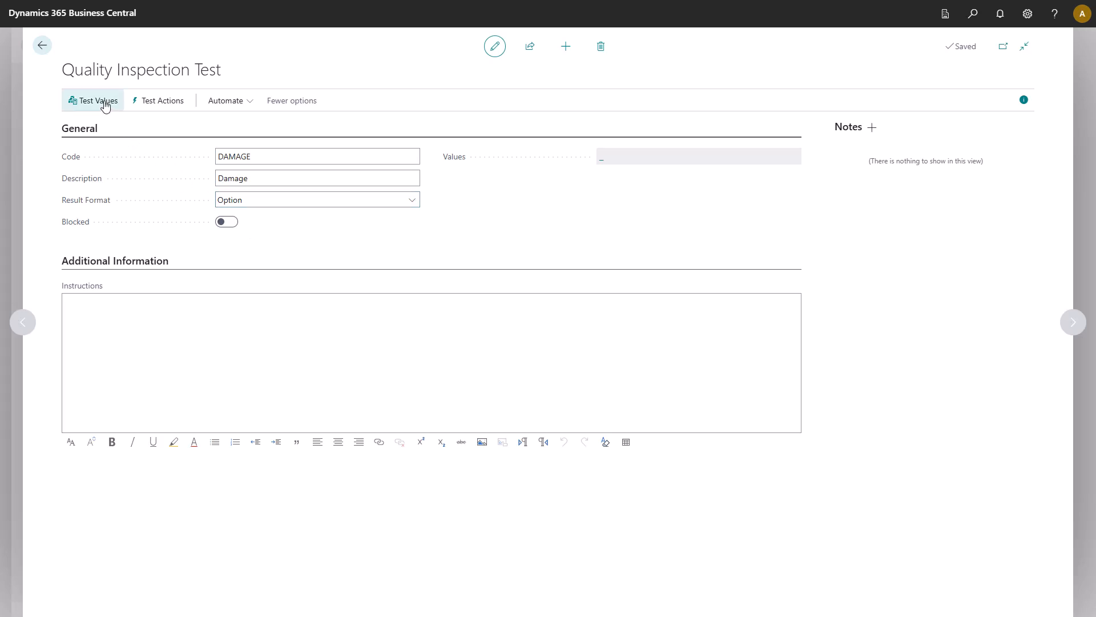
type("Yes")
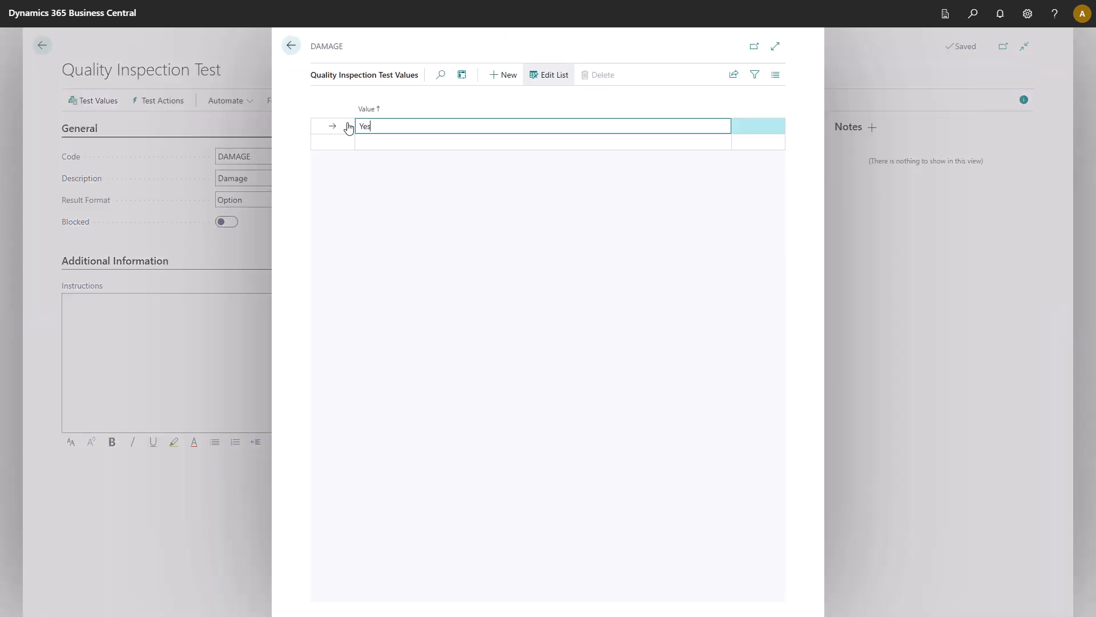
key("Return")
type("No")
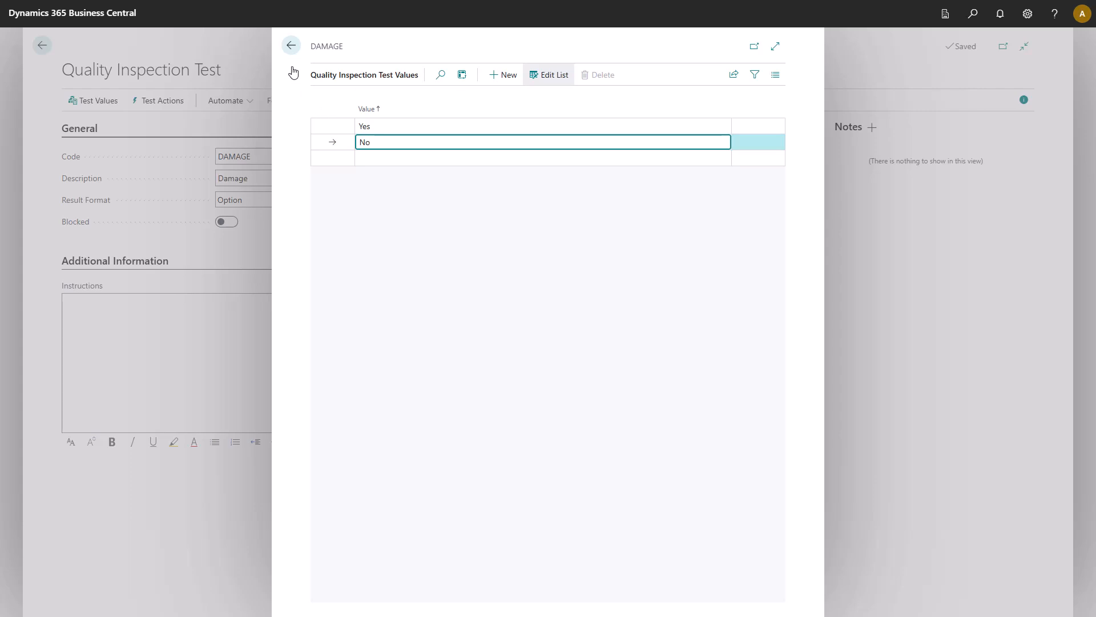
left_click(290, 48)
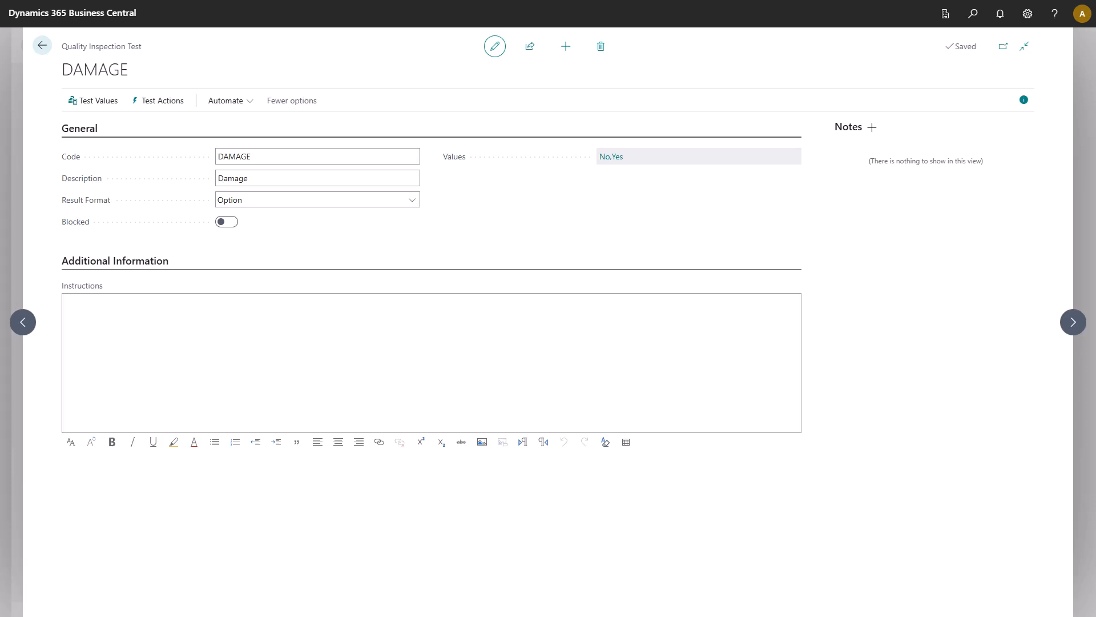
Step: Paste the copied visible-damage check and its pass criteria into the DAMAGE test's instructions, and return to the test list
left_click(431, 309)
type("1. Check for any visible signs of damage, contamination, or spoilage in packaging or raw materials. Pass Criteria: No damage, mold, or off-colors are present.")
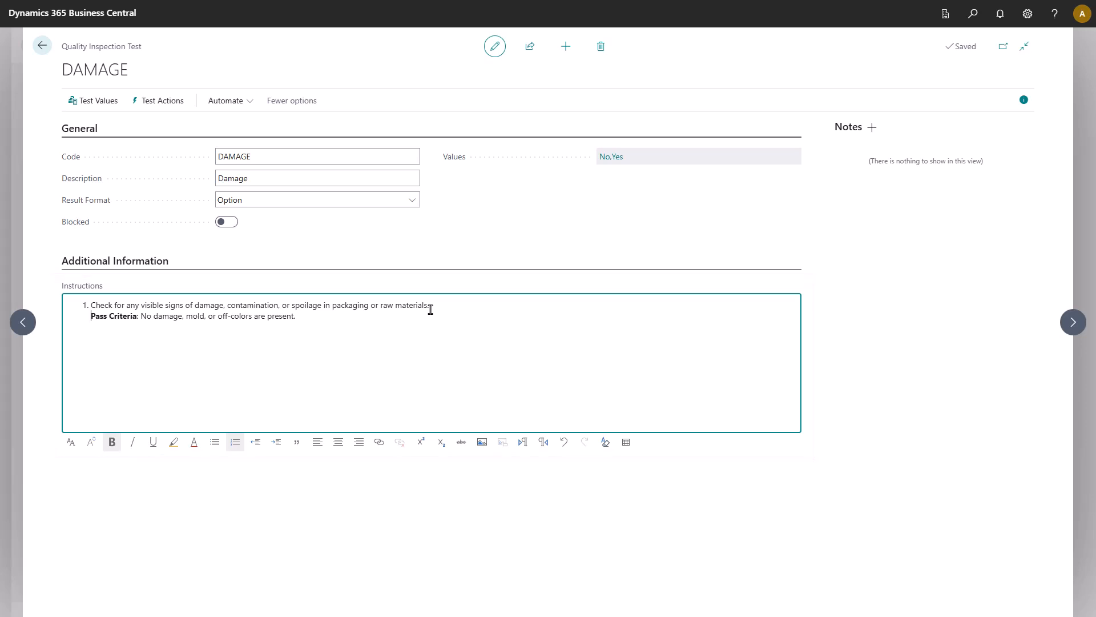
left_click(42, 48)
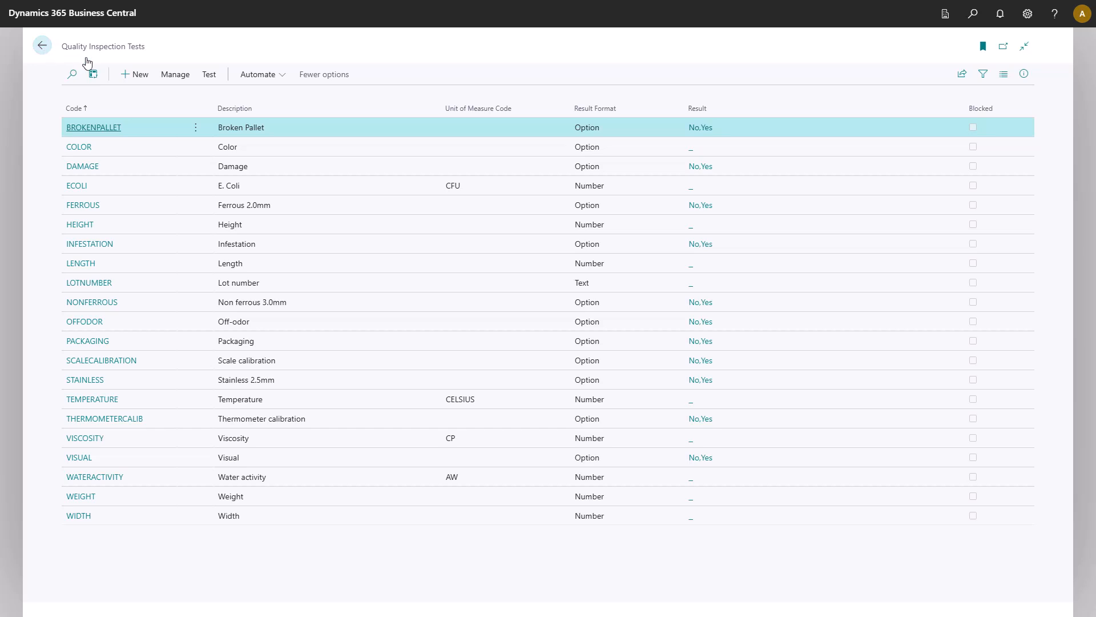
Step: Create a quality inspection test with code LINENO, description Line Number and result format Text
left_click(139, 74)
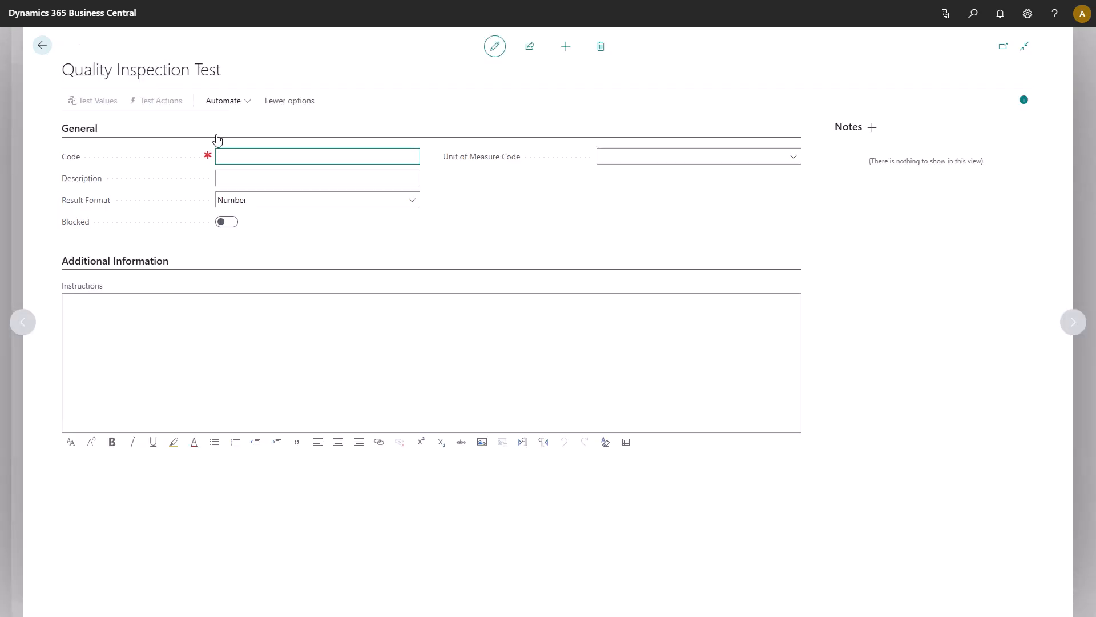
type("LINENO")
key("Tab")
type("Line Number")
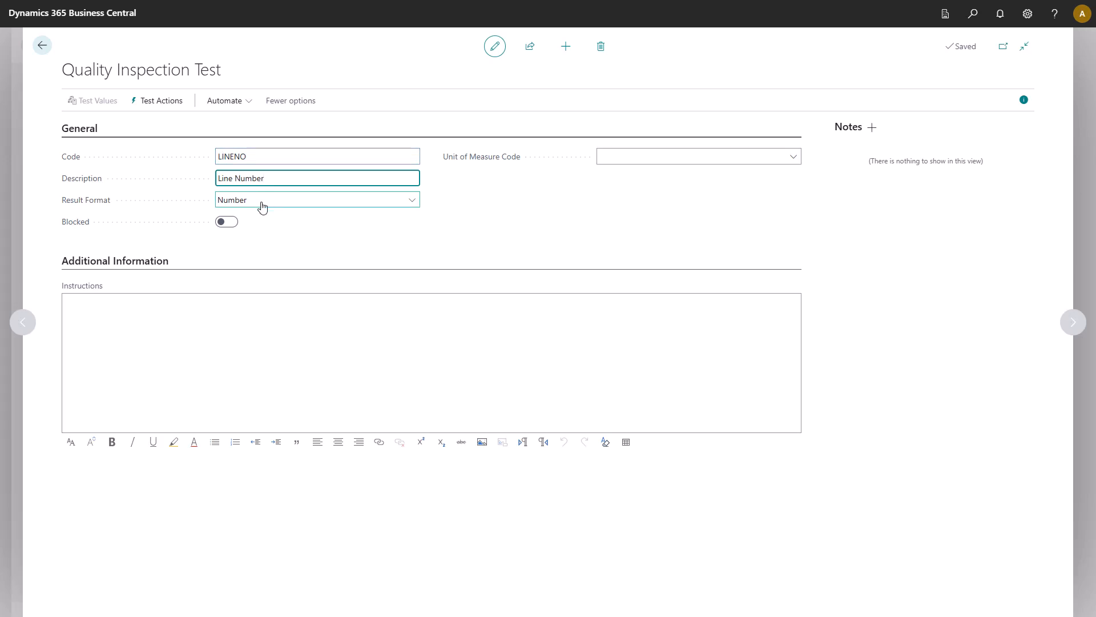
left_click(262, 200)
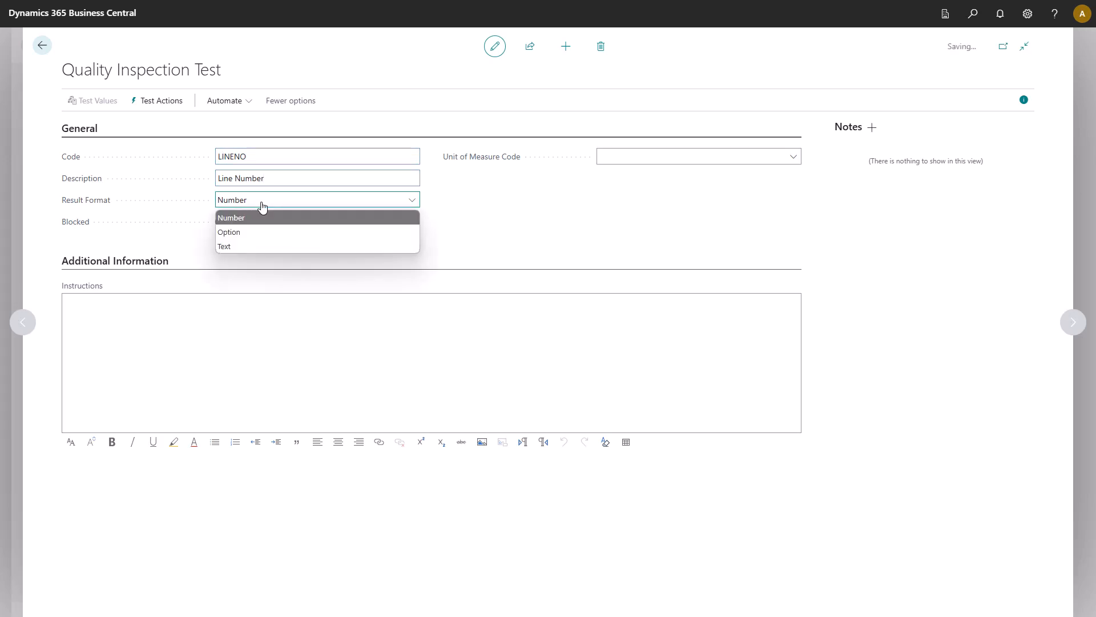
left_click(262, 247)
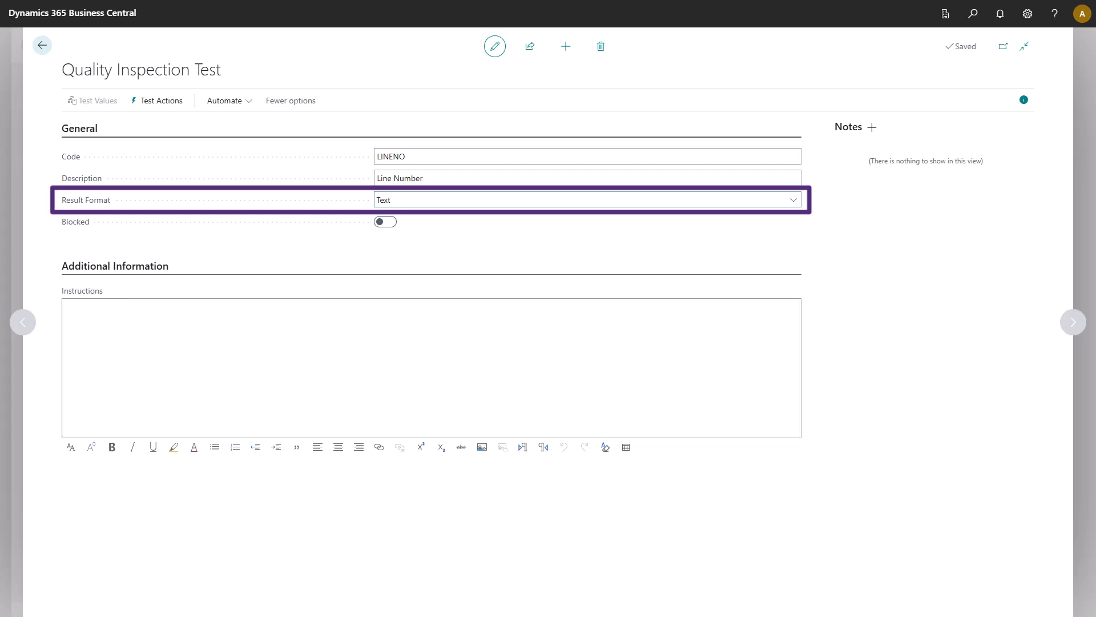
Step: Paste the prepared text into the LINENO test's instructions and return to the test list
left_click(114, 308)
type("Enter the line number where the sample was pulled from.")
left_click(41, 46)
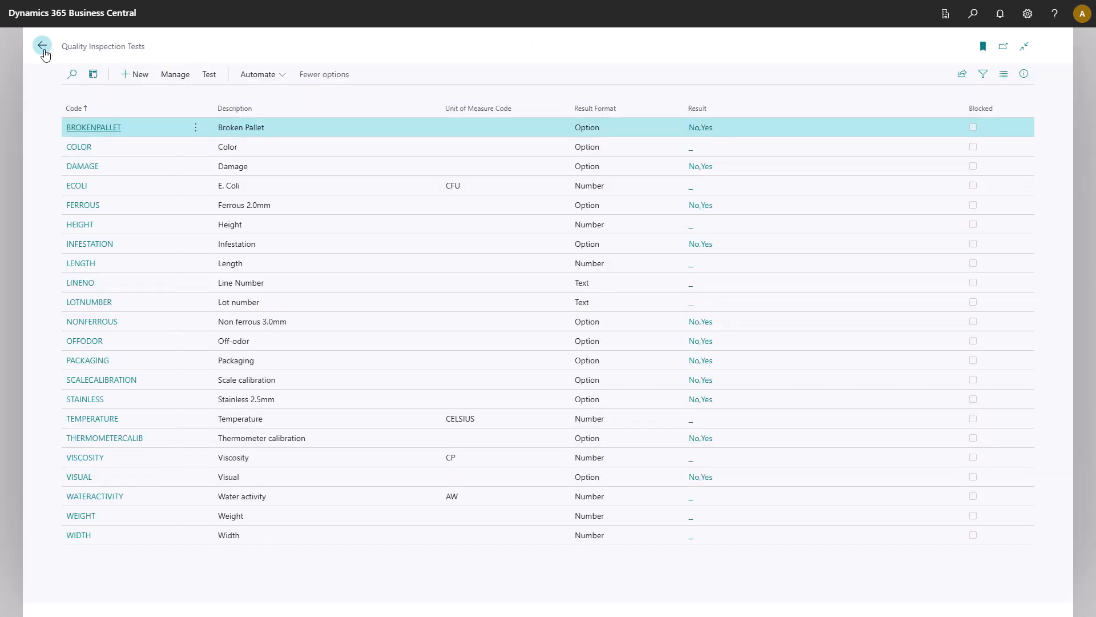
Step: In the ECOLI test's actions, create a test failure action with code ERRORSTOP and description "Major issue that requires work stoppage"
left_click(77, 186)
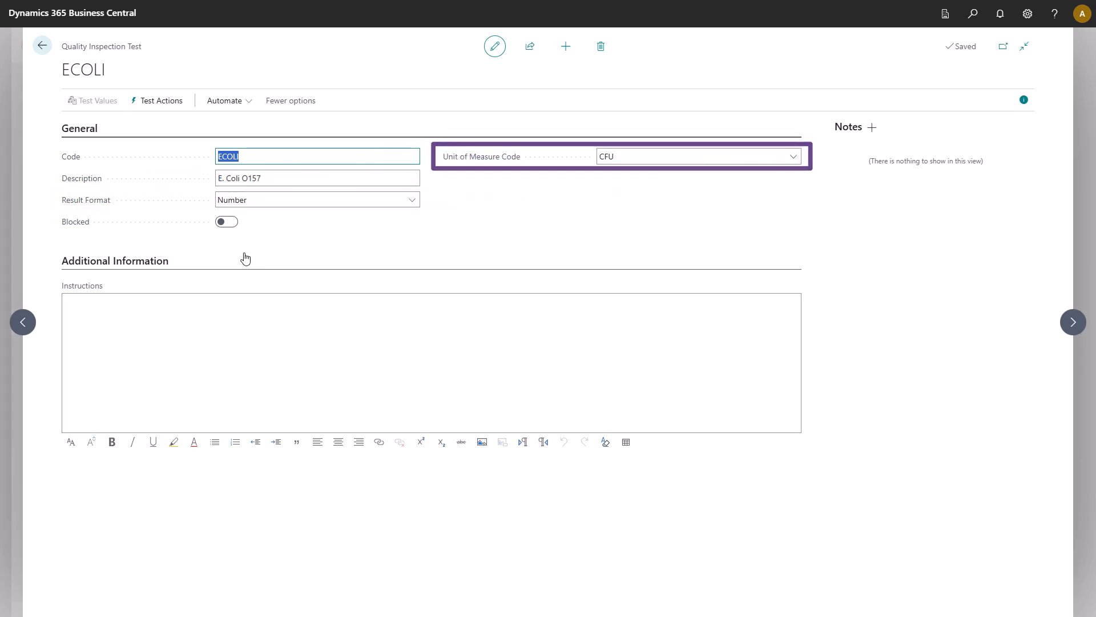
left_click(146, 107)
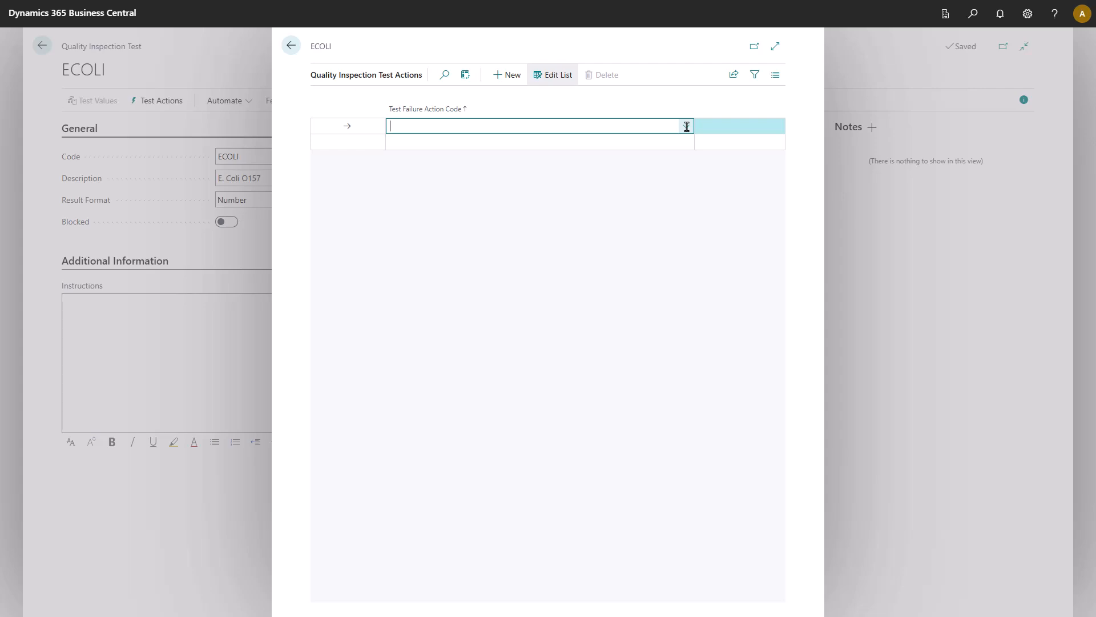
left_click(687, 127)
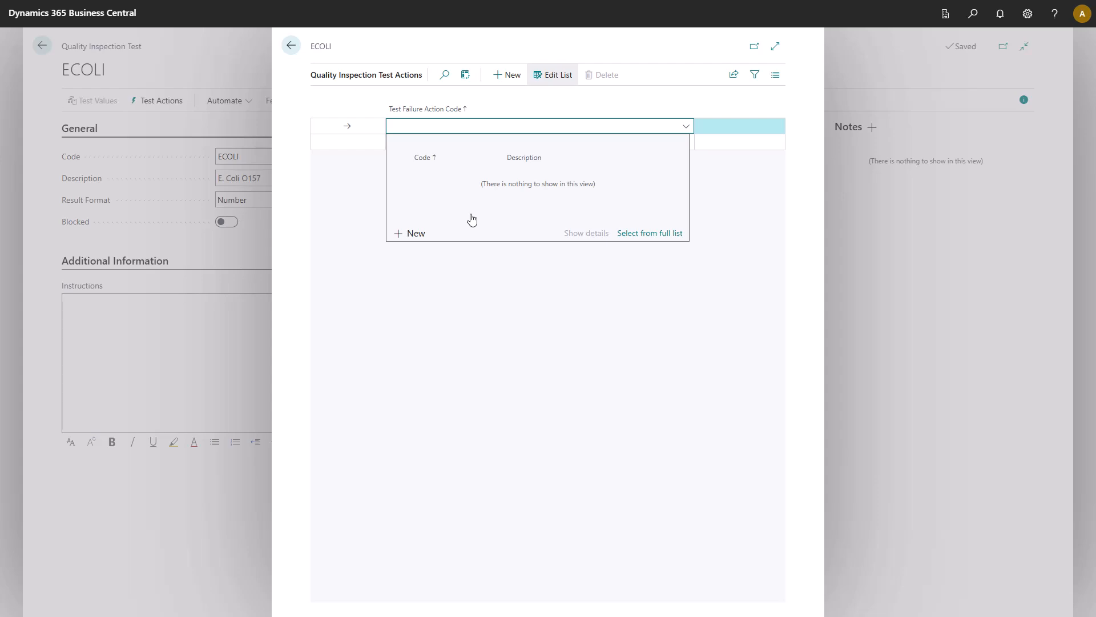
left_click(417, 235)
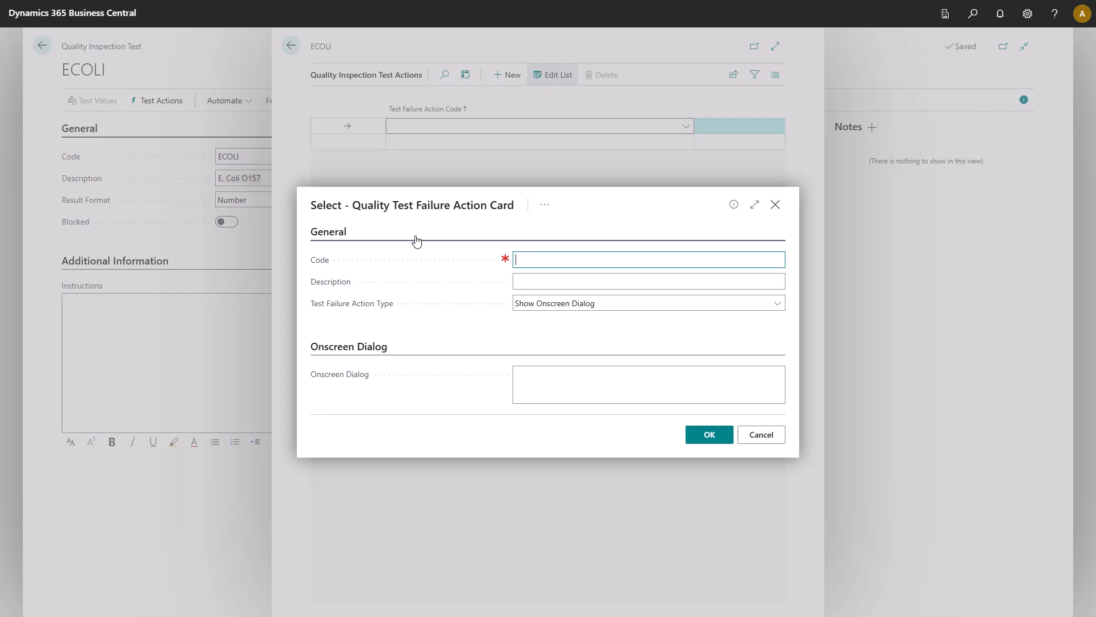
type("ERRORSTOP")
key("Tab")
type("Major issue that requires work stoppage")
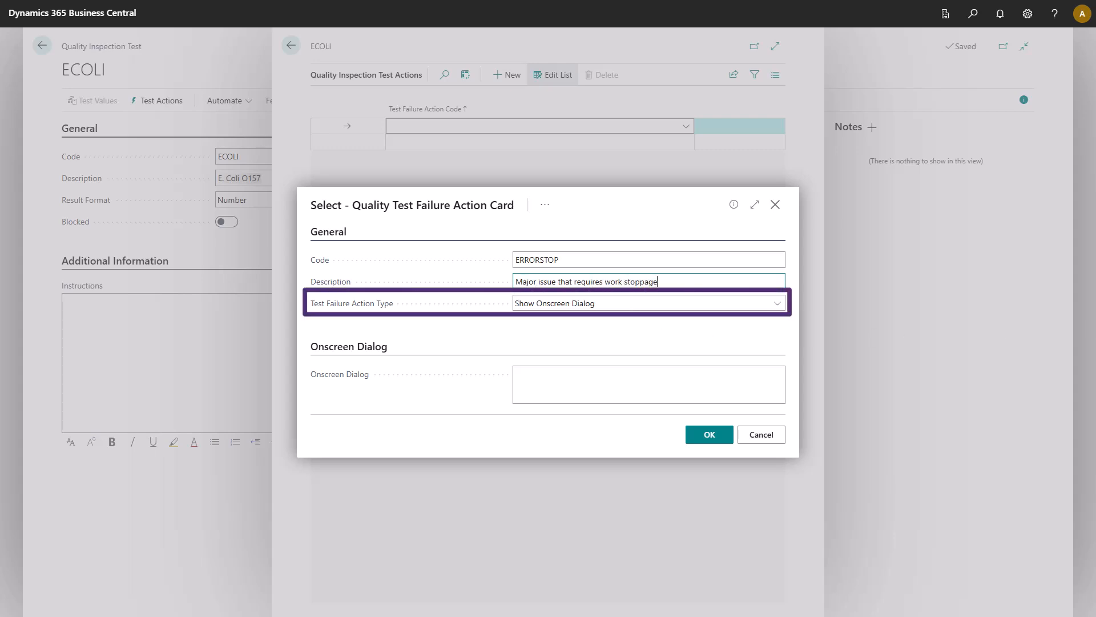
key("Tab")
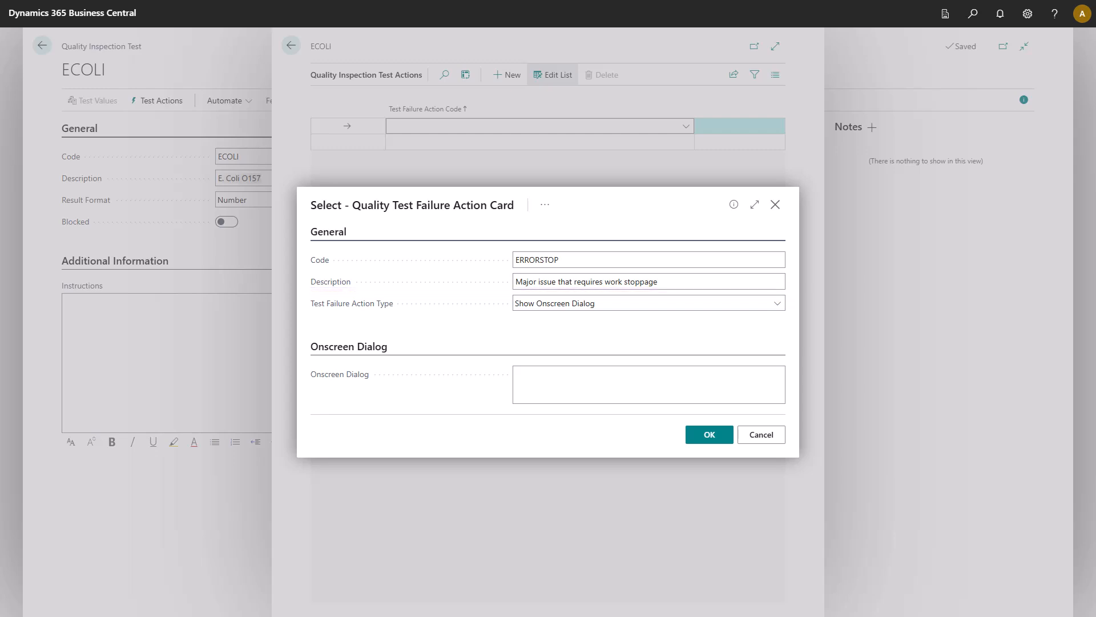
Step: Enter and save the onscreen dialog "STOP! Do not continue production on the line. Put the items in the QUARANTINE bin and contact the Quality Manager immediately."
left_click(525, 385)
type("STOP! Do not continue production on the line.")
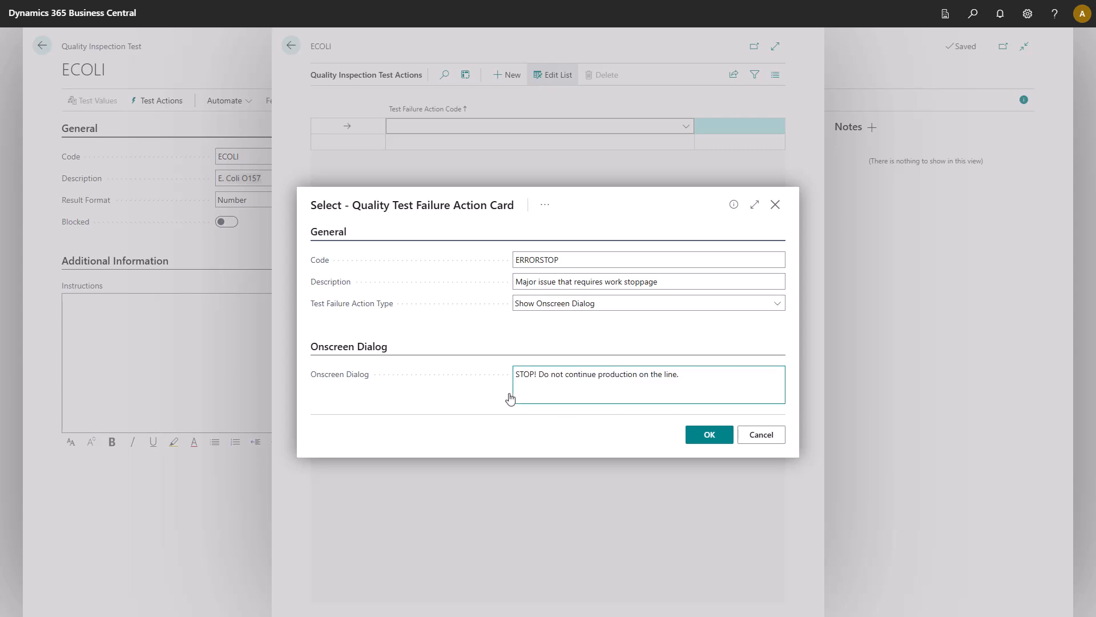
key("Return")
key("Return")
type("Put the items in the QUARANTINE bin and contact the Quality Manager immediately.")
left_click(709, 439)
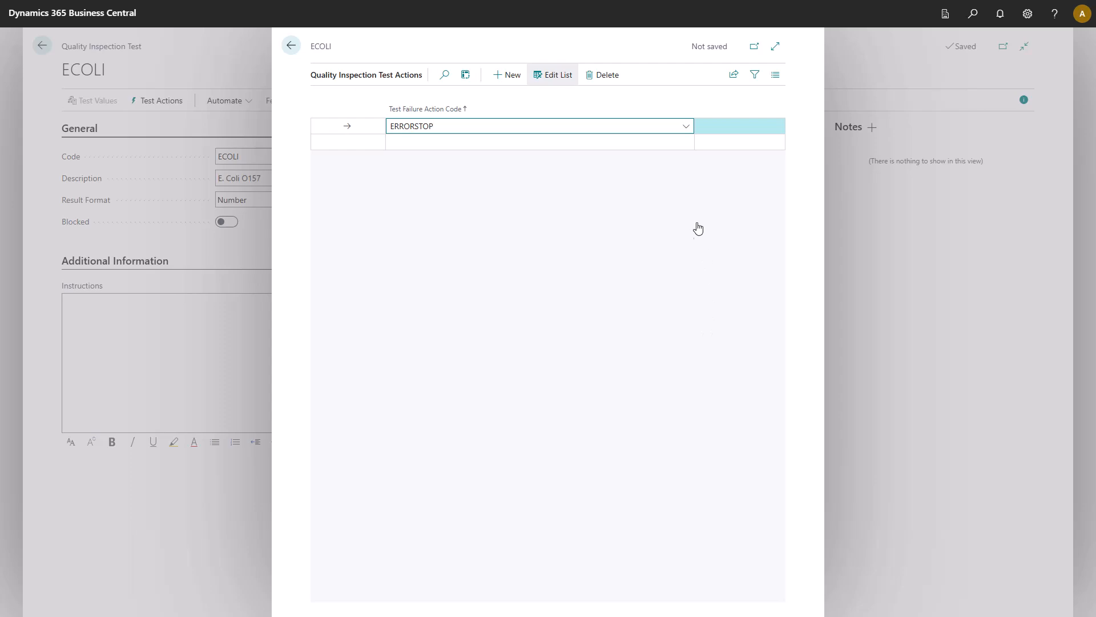
Step: Create a second failure action for ECOLI with code TASK_MAJOR, description "Major test failure" and action type Create User Task
left_click(686, 145)
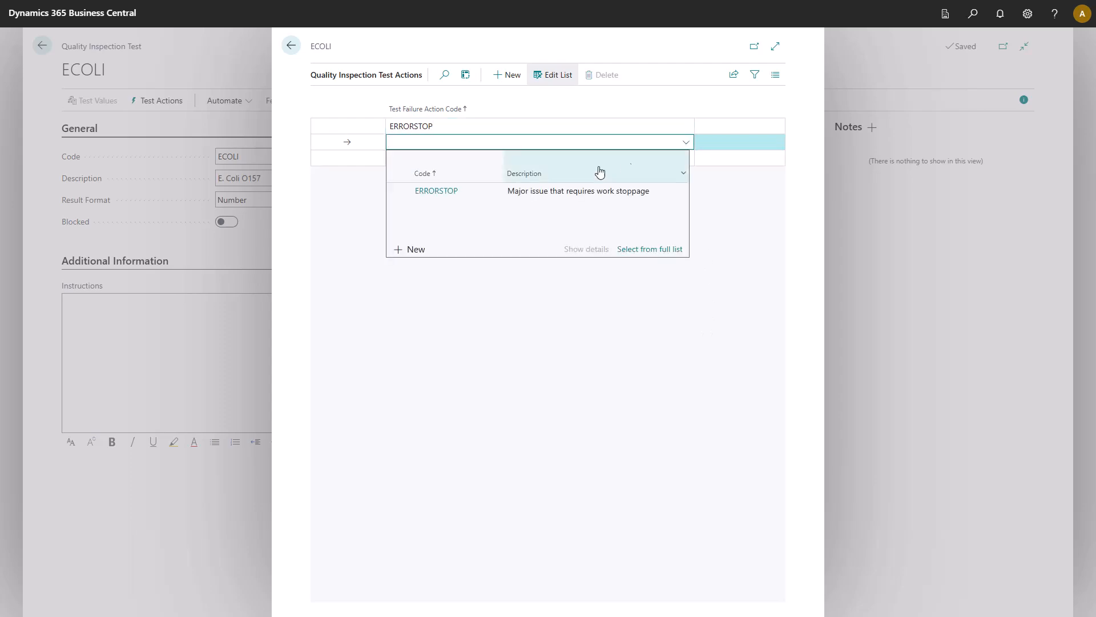
left_click(415, 257)
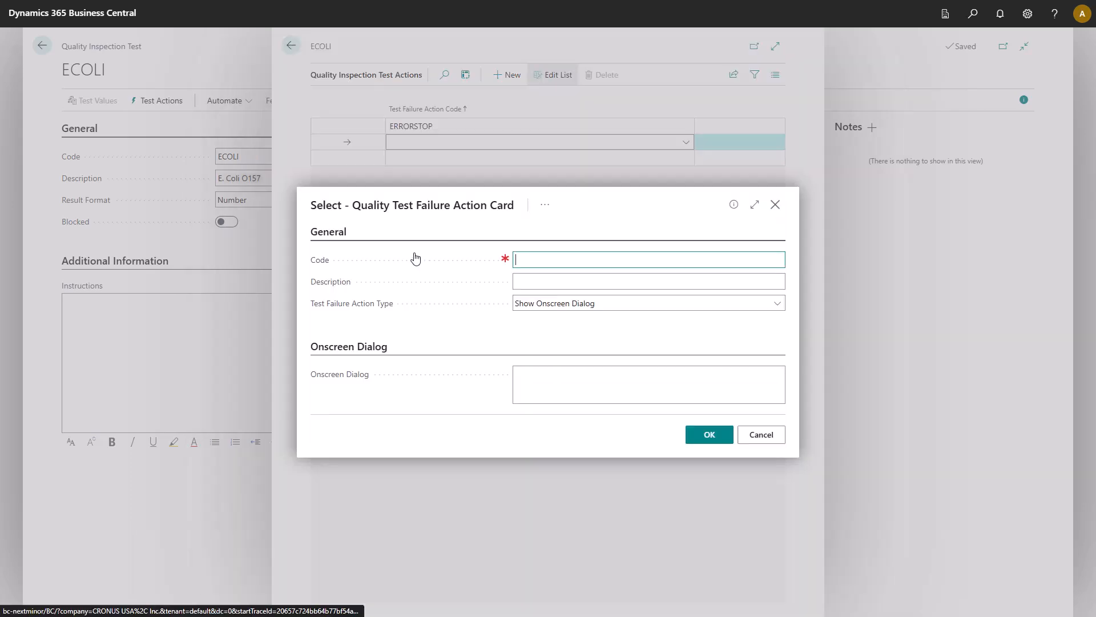
type("TASK_MAJOR")
key("Tab")
type("M")
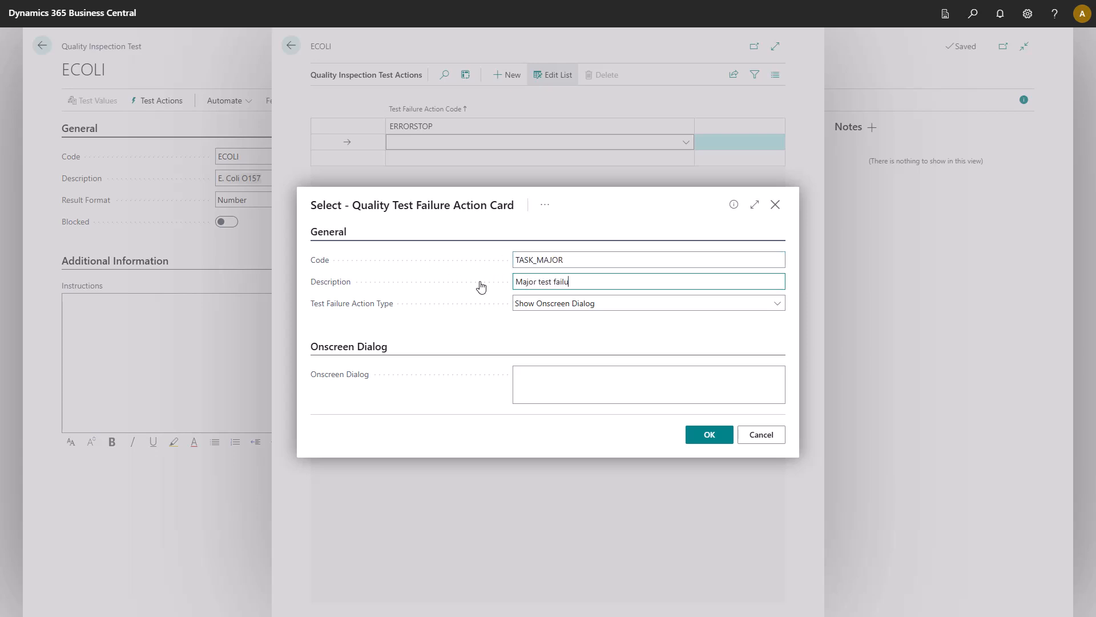
left_click(519, 308)
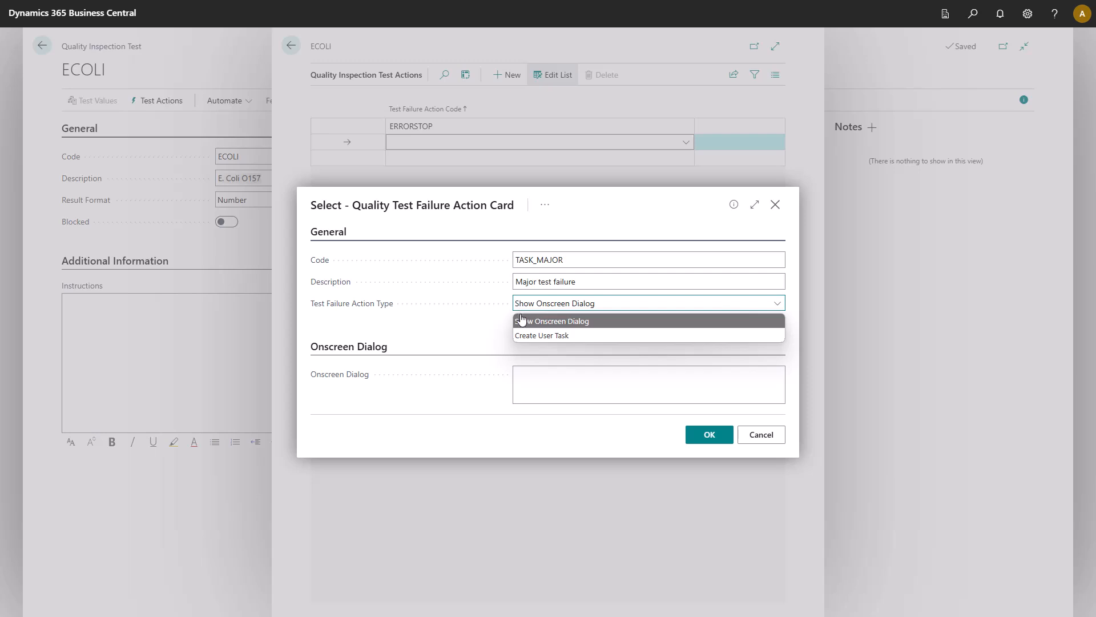
left_click(523, 337)
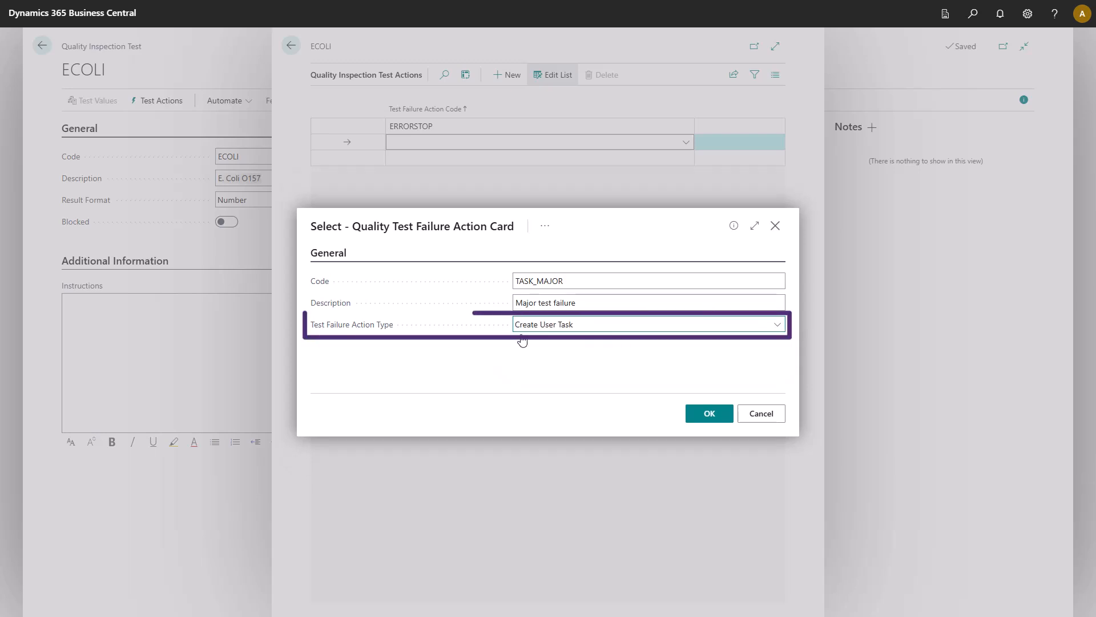
Step: Make the specific user ADMIN the user task recipient of the TASK_MAJOR action and save the action
left_click(545, 230)
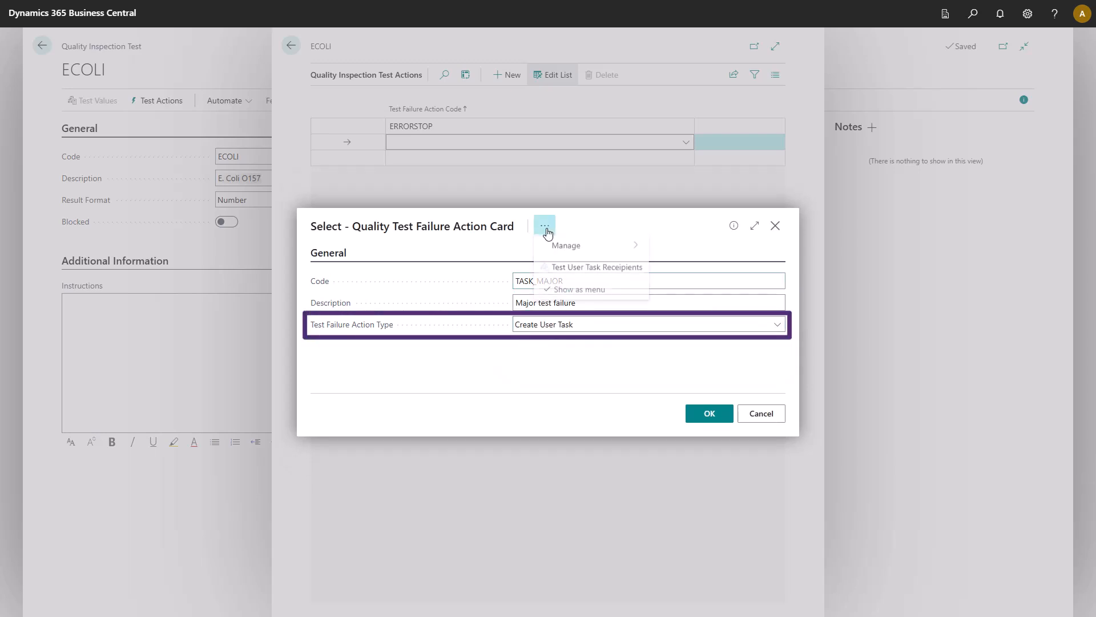
left_click(559, 271)
left_click(422, 129)
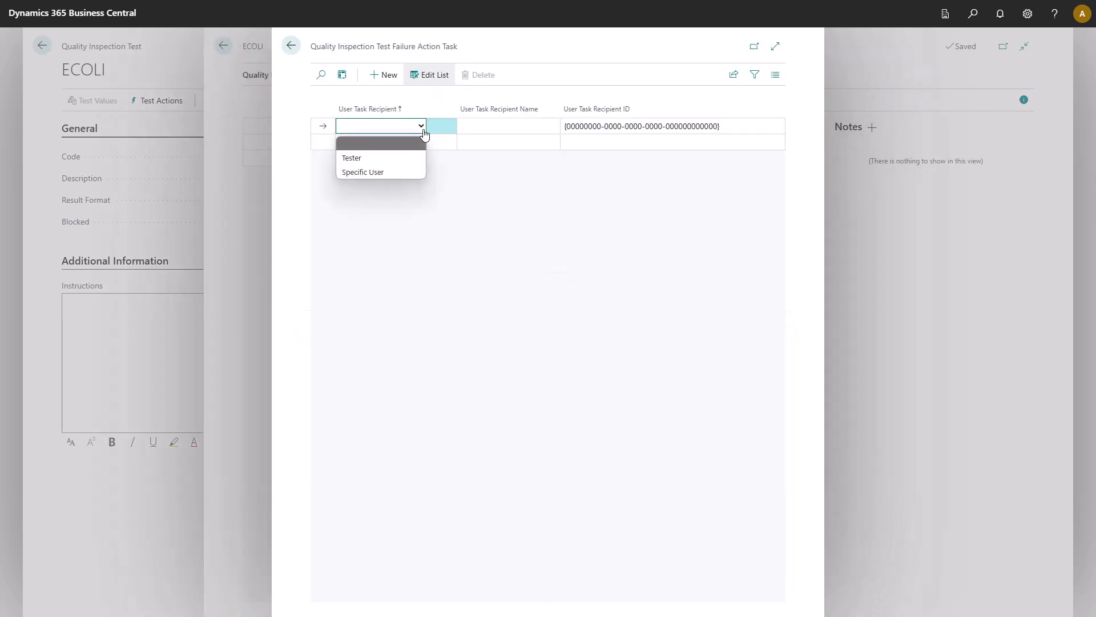
left_click(407, 179)
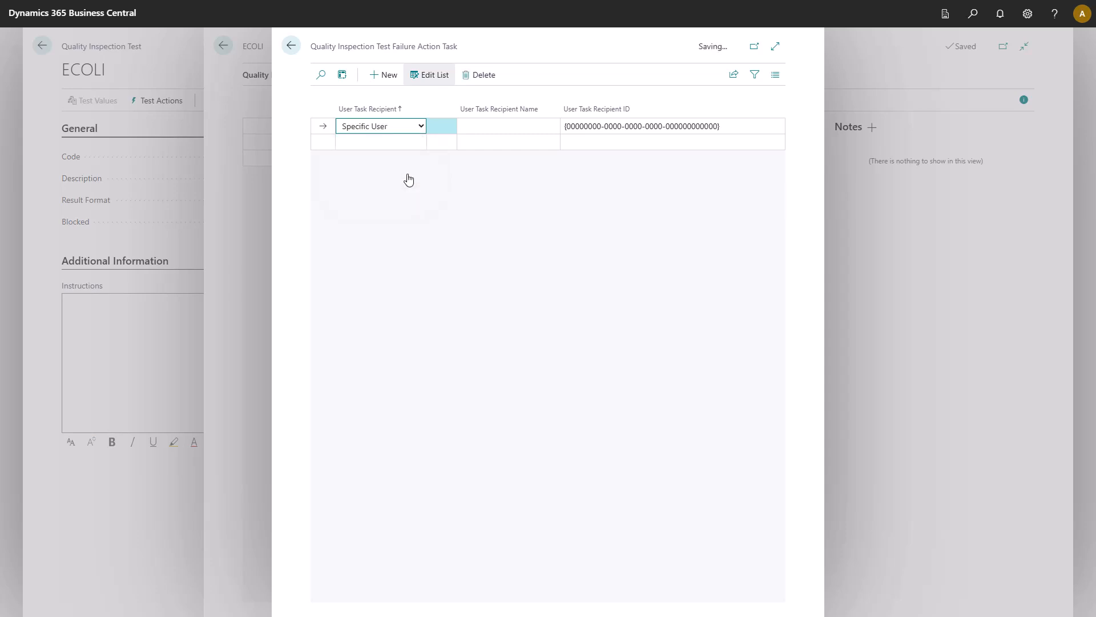
left_click(526, 125)
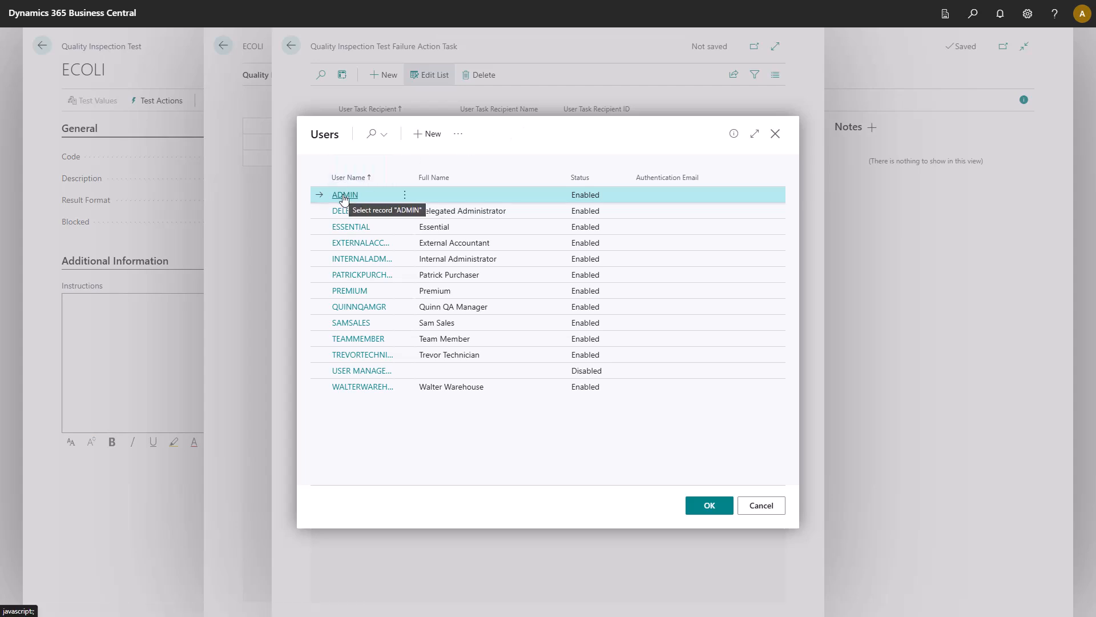
left_click(346, 195)
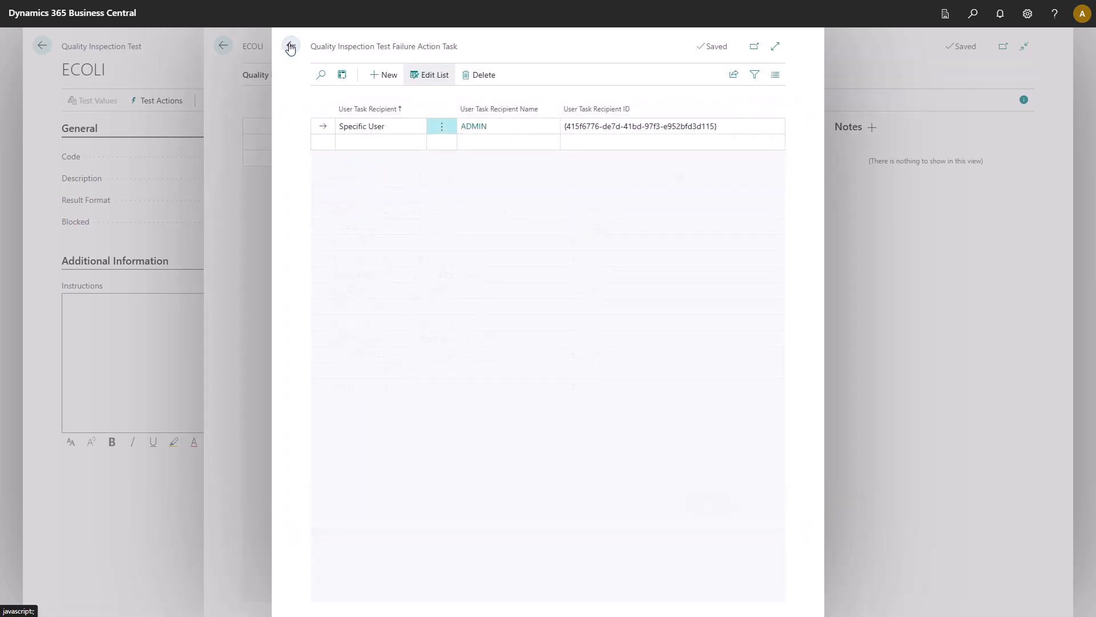
left_click(291, 46)
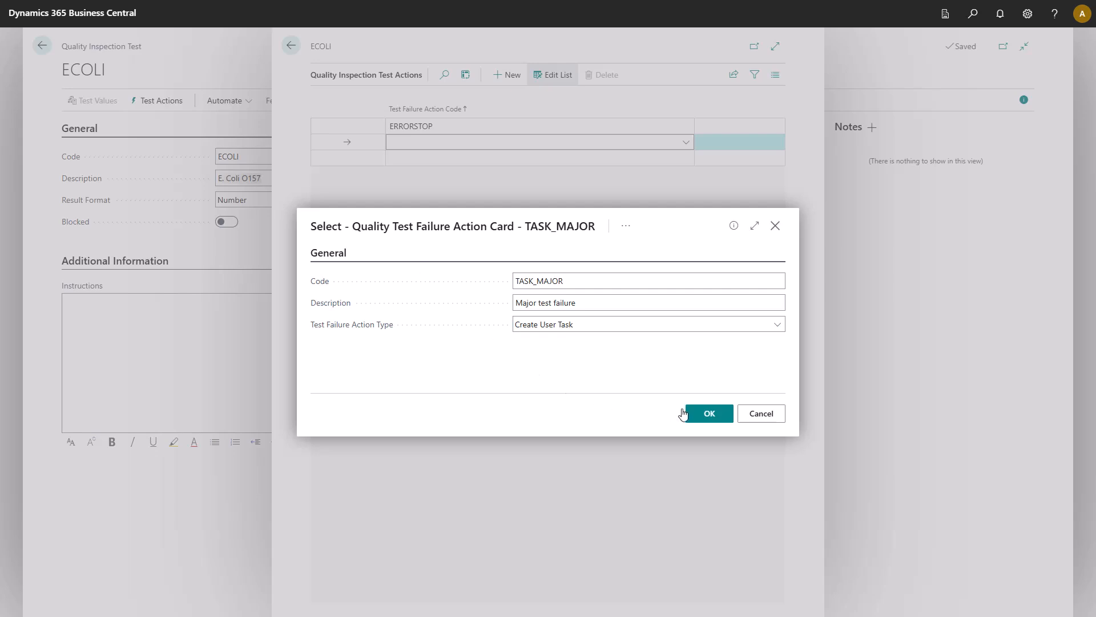
left_click(707, 417)
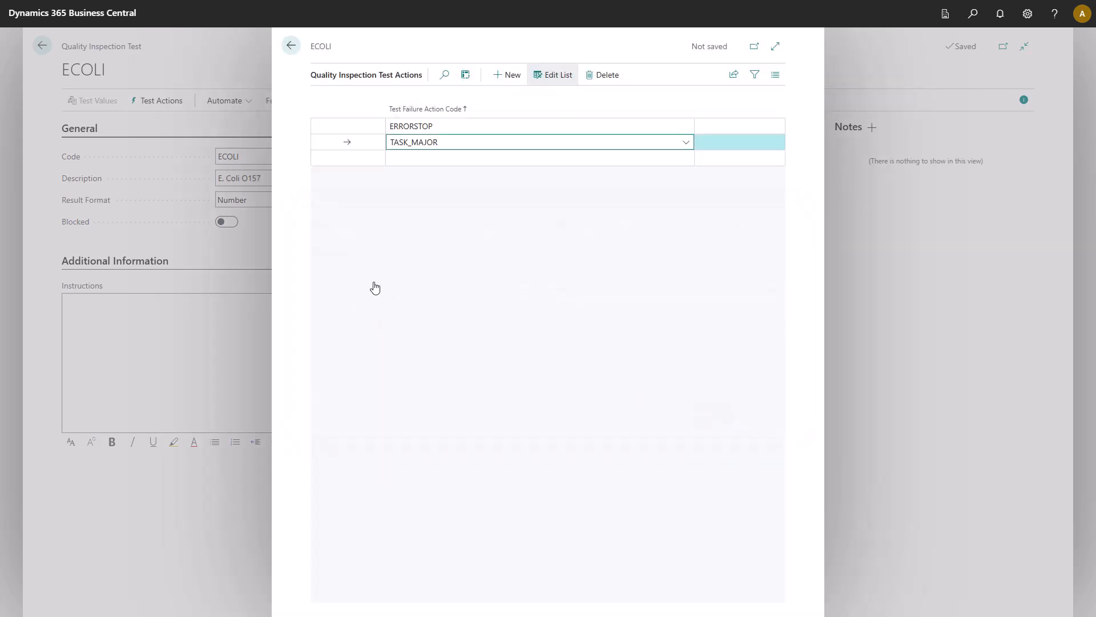
Step: Leave the ECOLI test and the test list, and open the Quality Inspection Templates list
left_click(291, 46)
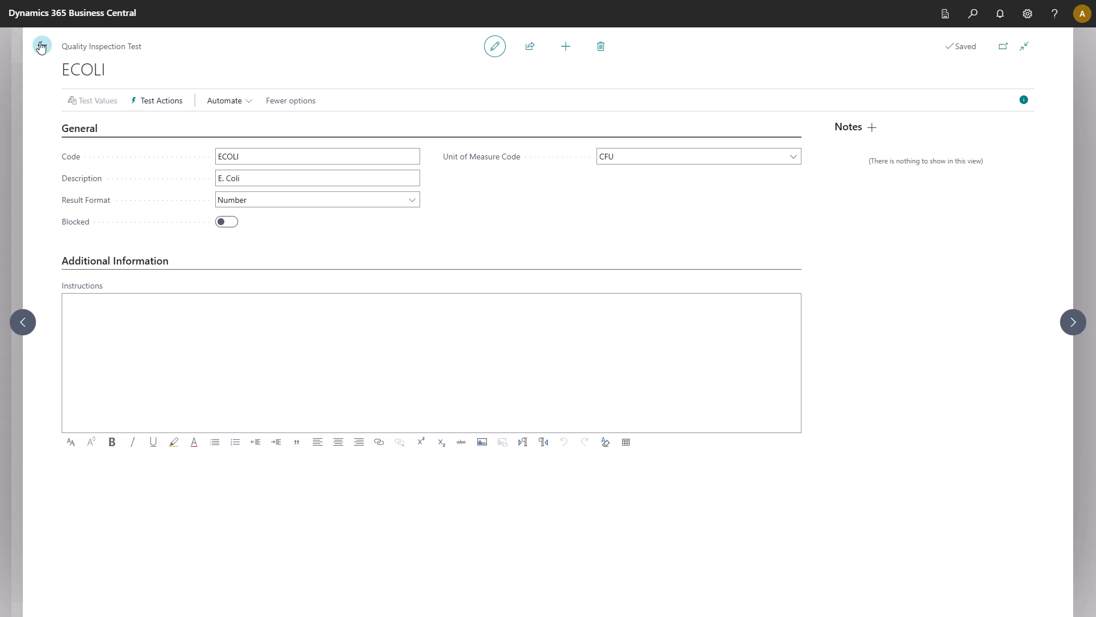
left_click(41, 46)
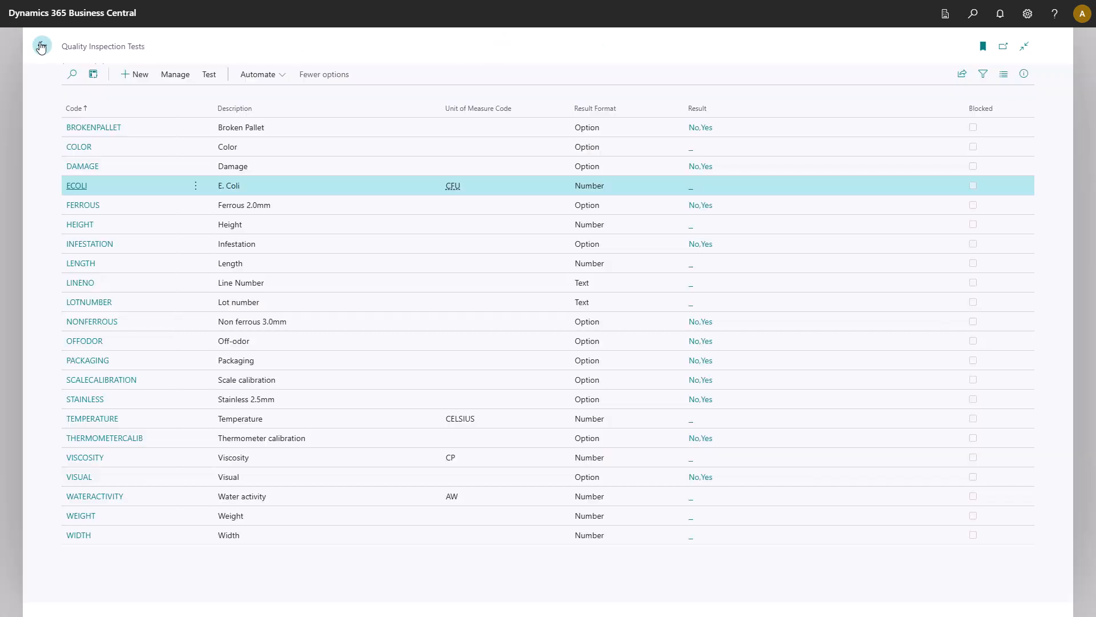
left_click(38, 46)
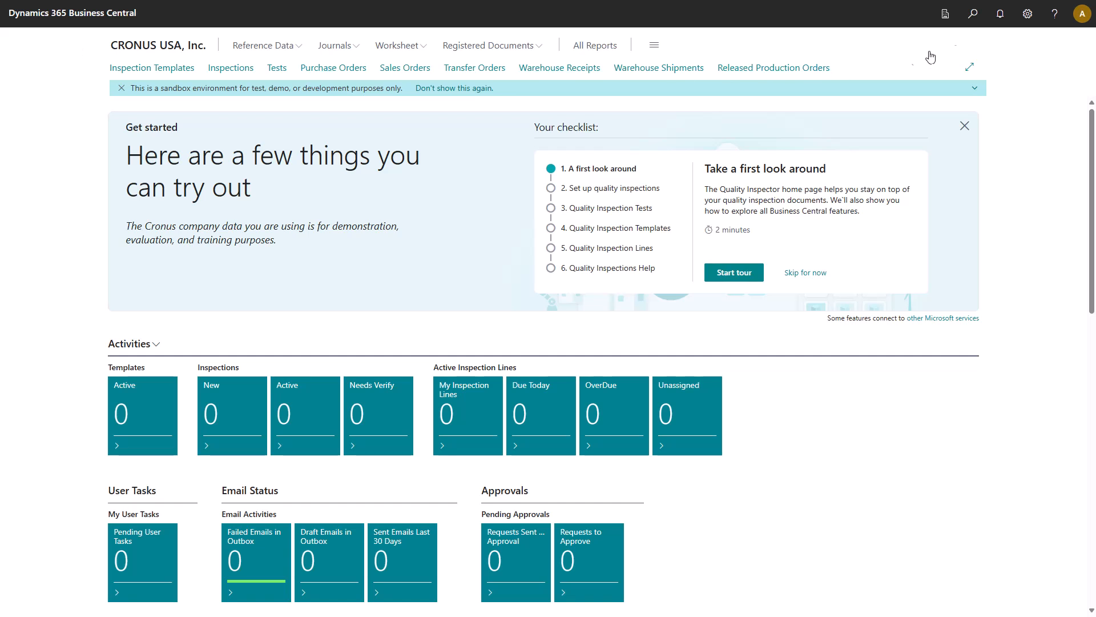
left_click(974, 14)
type("quality inspection templates")
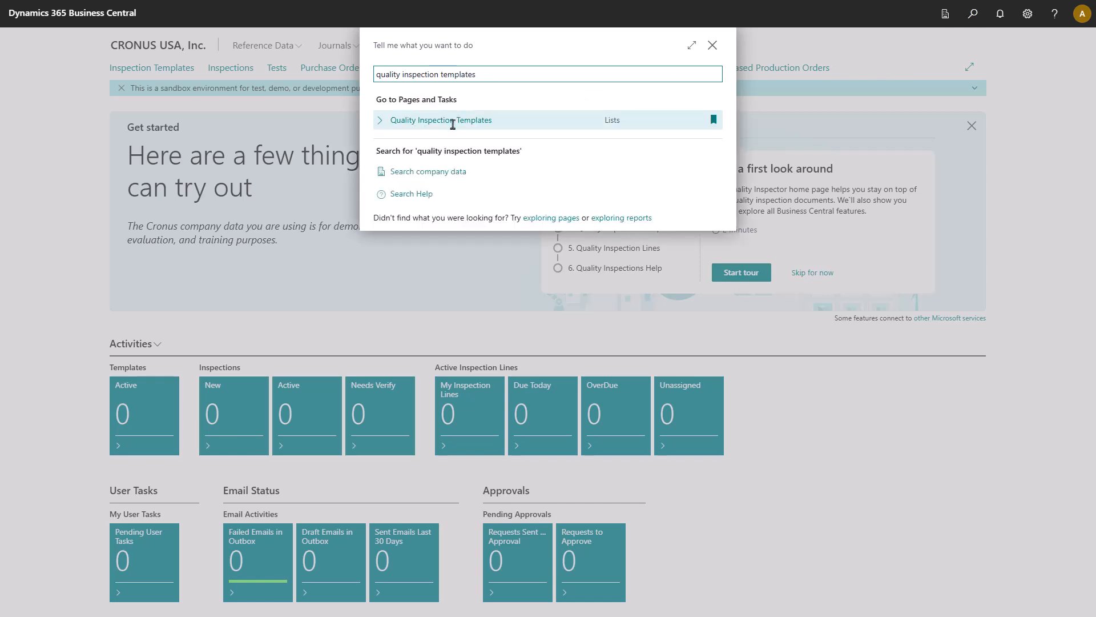
left_click(454, 121)
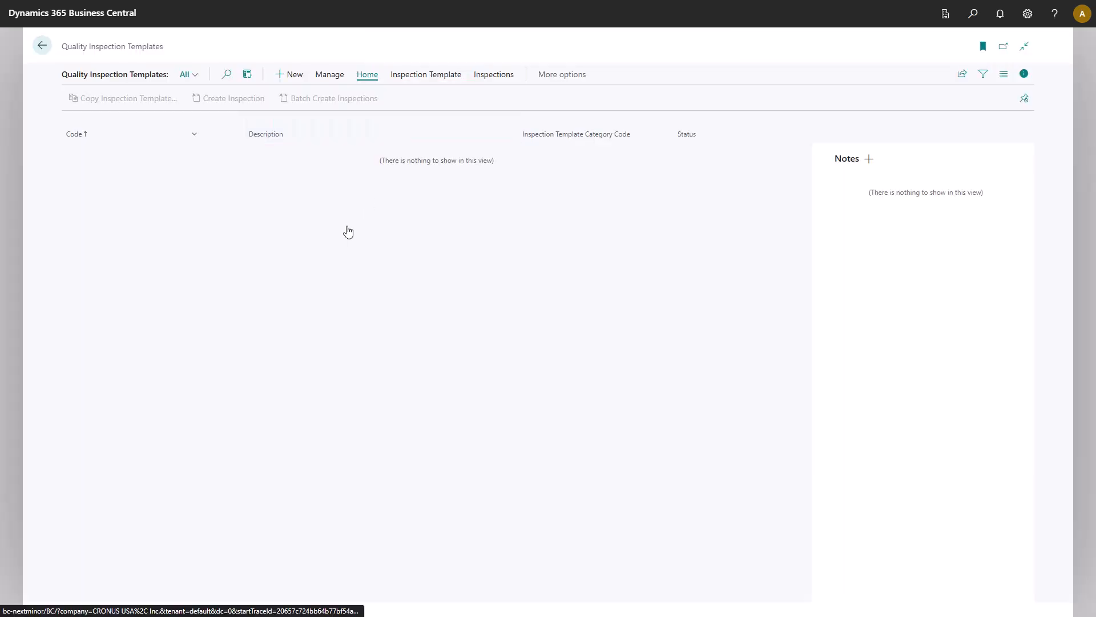
Step: Create a quality inspection template with code MANU_CHILLED and description "Manufactured refrigerated items"
left_click(295, 79)
type("MANU_CHILLED")
key("Tab")
type("Manufactured refrigerated")
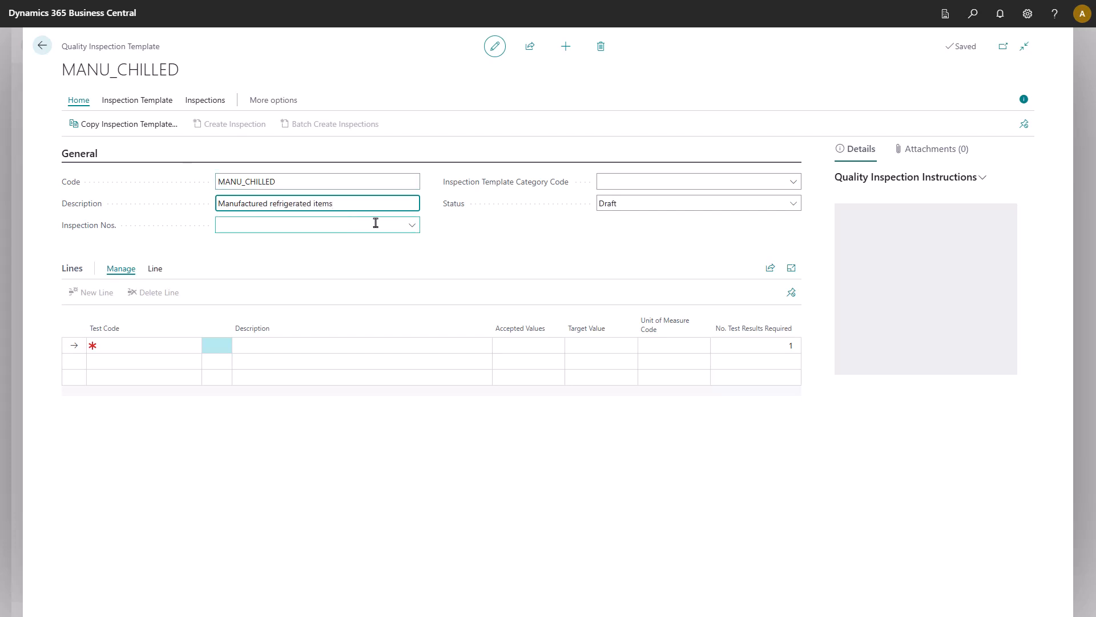
Step: Set the template's inspection number series to Q-MANU and its category code to ITEMPROD
left_click(409, 228)
type("q")
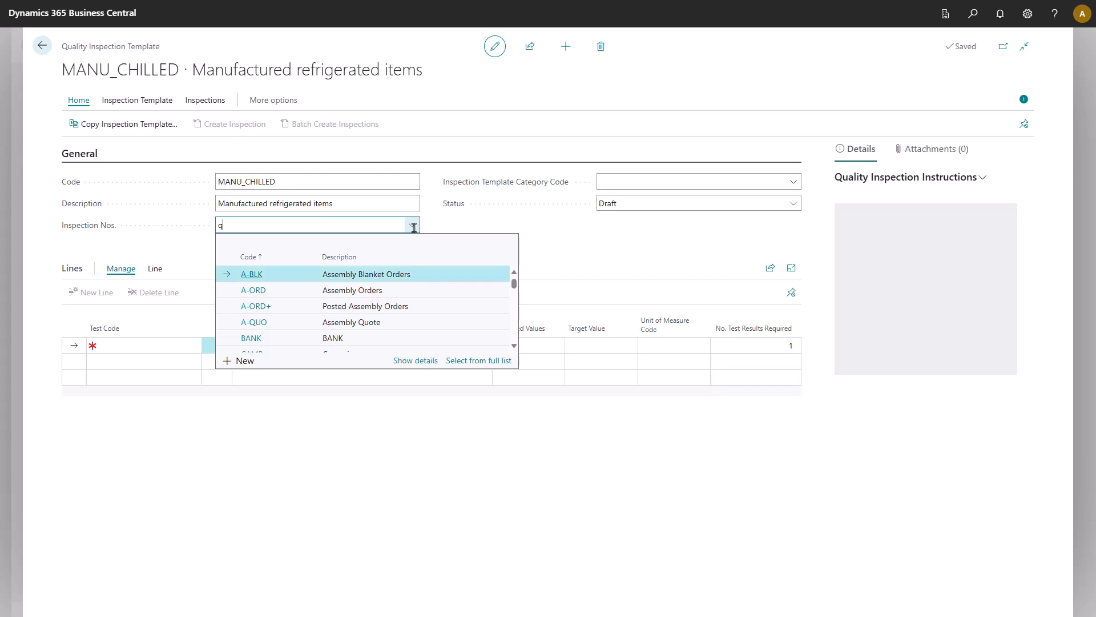
left_click(284, 323)
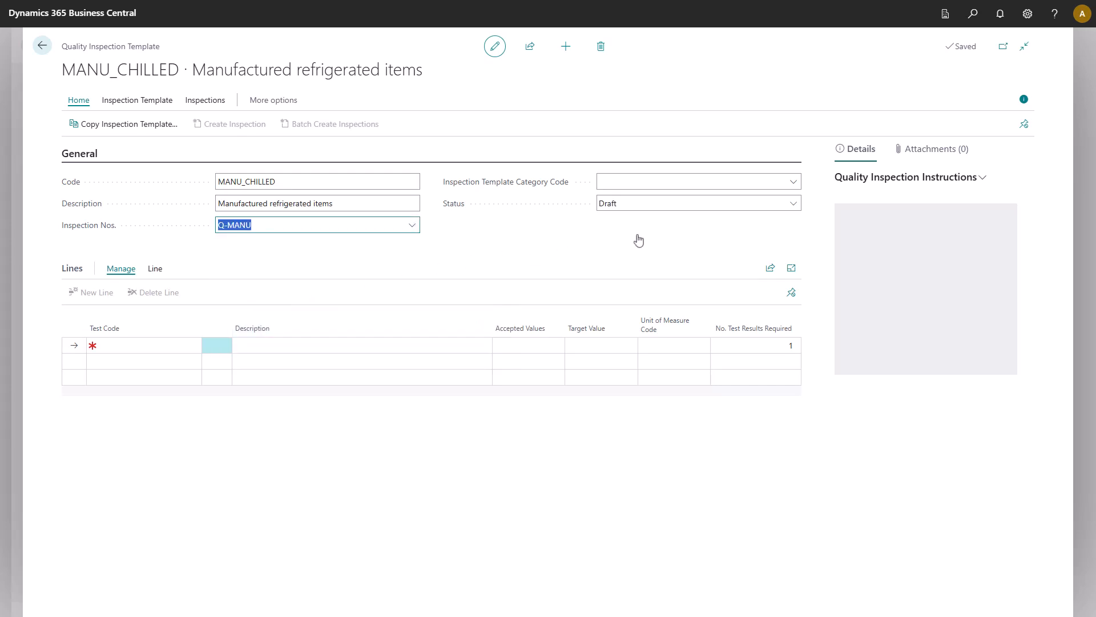
left_click(793, 182)
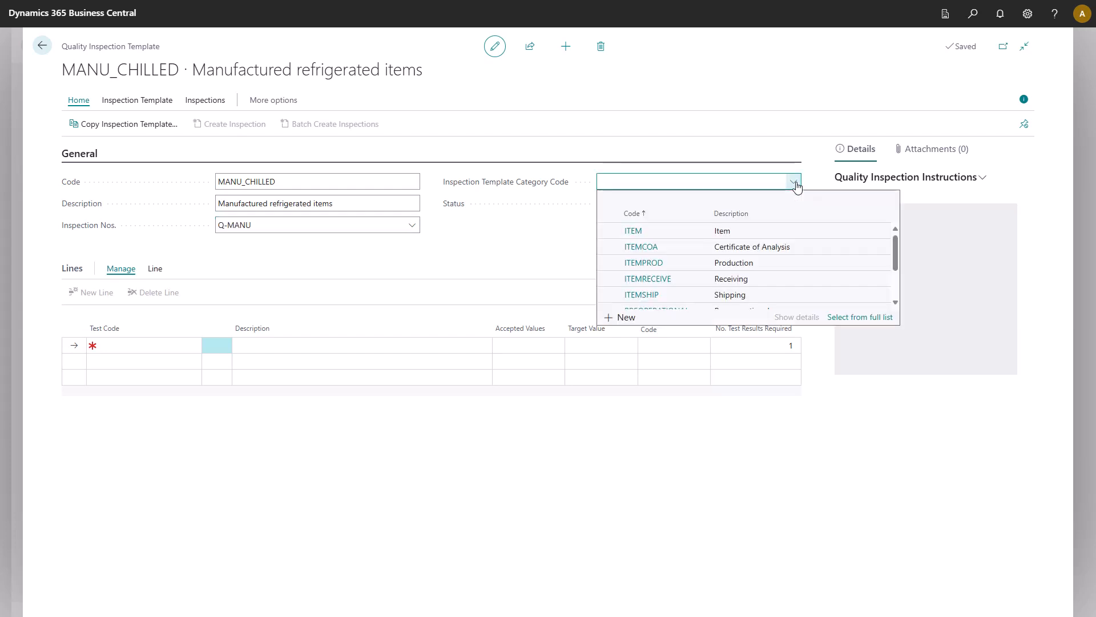
left_click(766, 264)
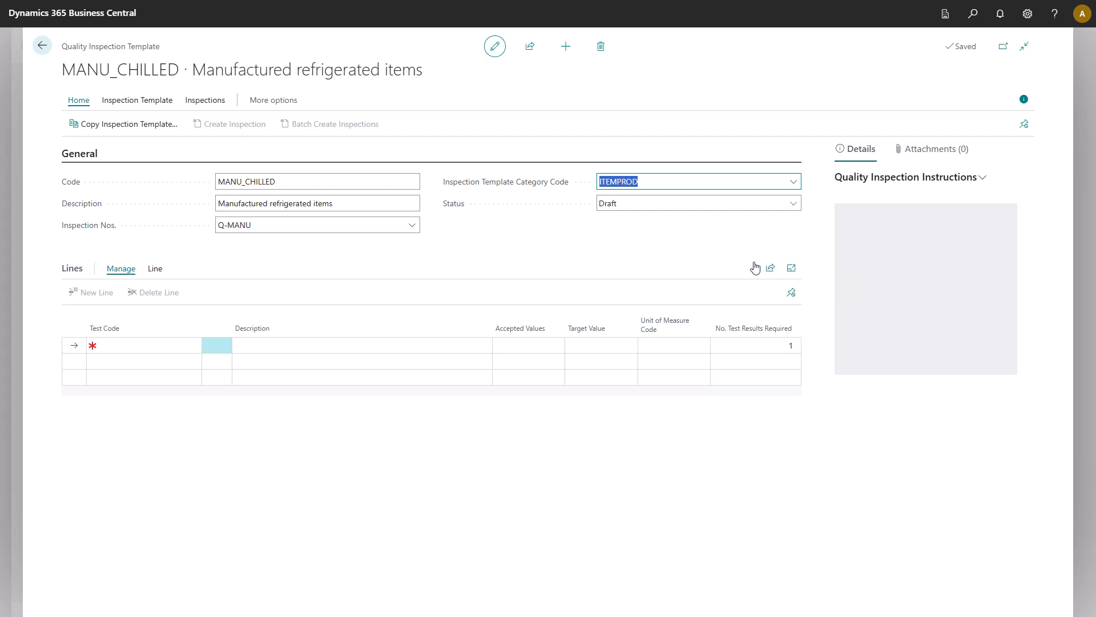
Step: Add the ECOLI test as the first line of the MANU_CHILLED template
left_click(110, 346)
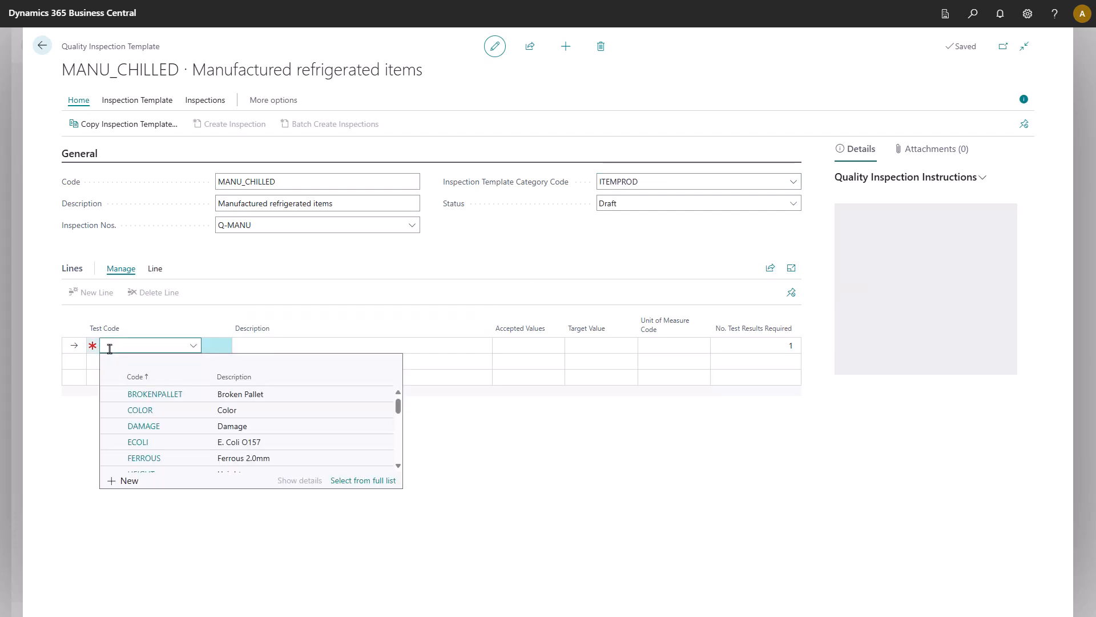
type("ecoli")
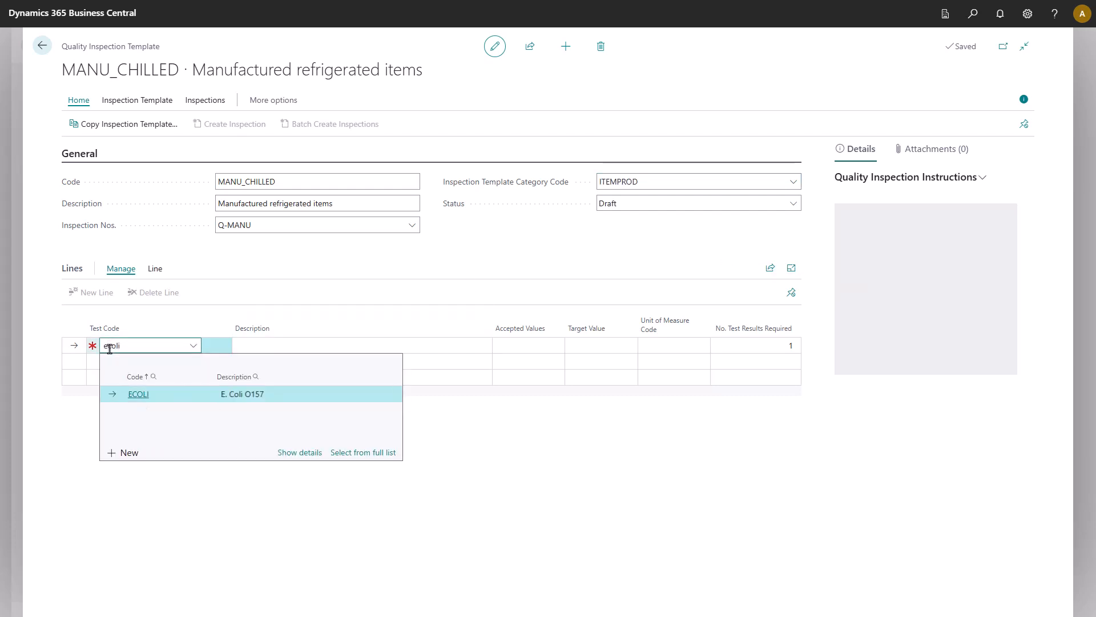
left_click(128, 394)
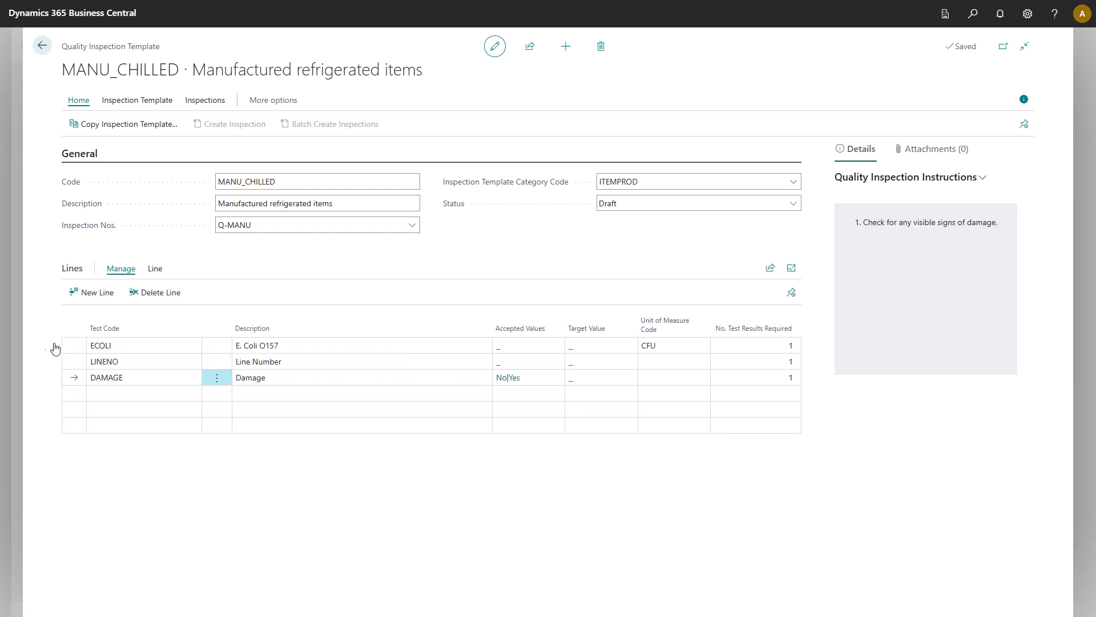
Step: Add the accepted value 0 to the ECOLI template line and mark it as minimum, maximum and target
left_click(72, 345)
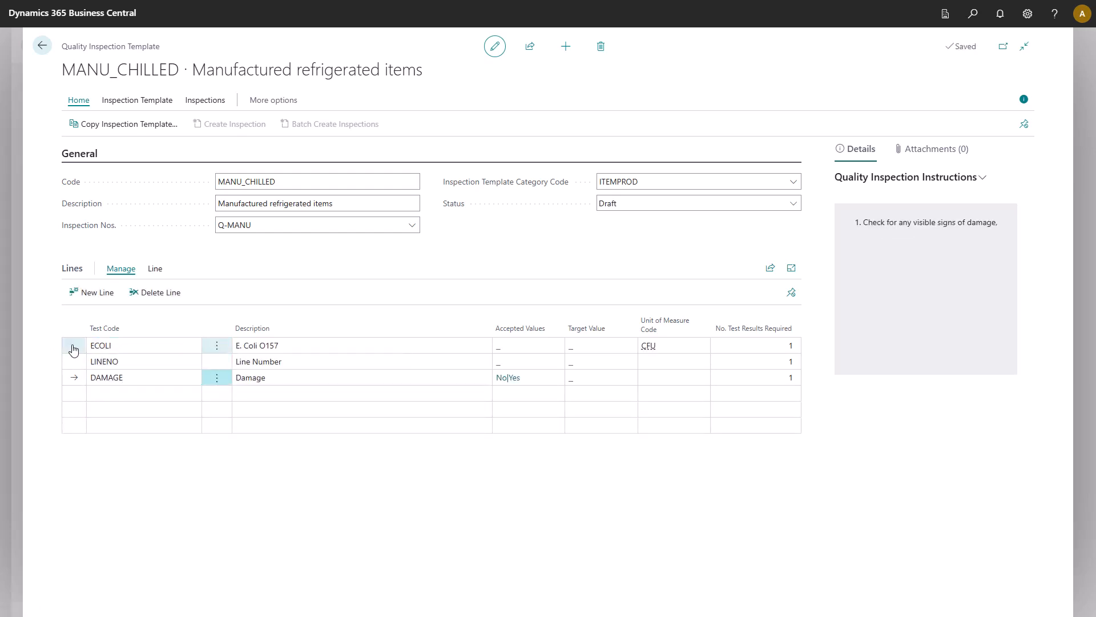
left_click(155, 269)
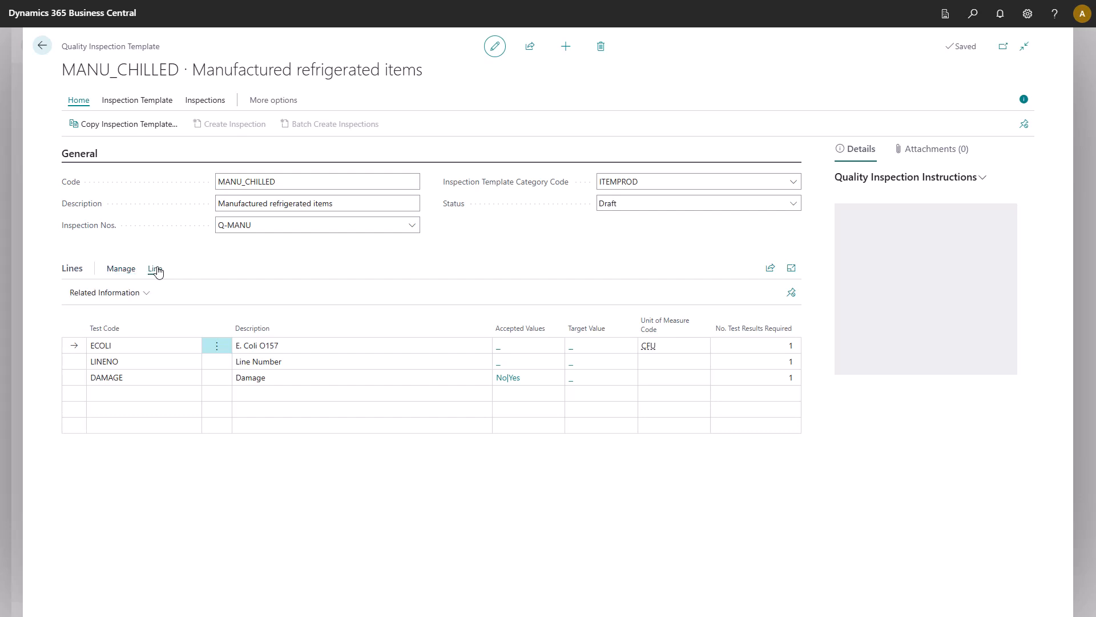
left_click(146, 293)
left_click(136, 315)
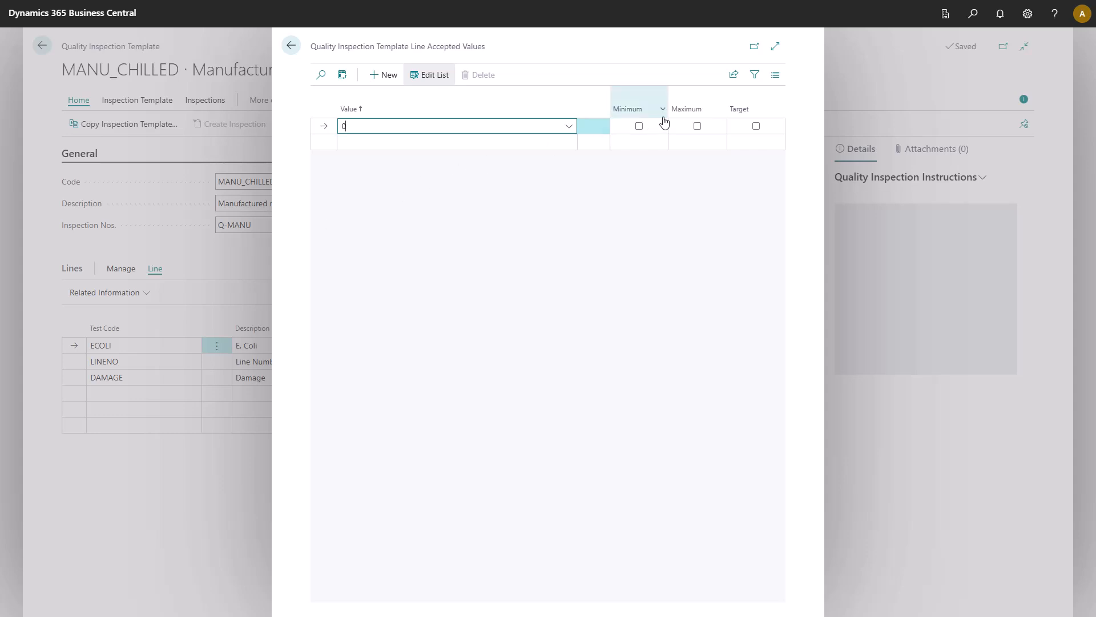
left_click(639, 127)
left_click(697, 127)
left_click(753, 127)
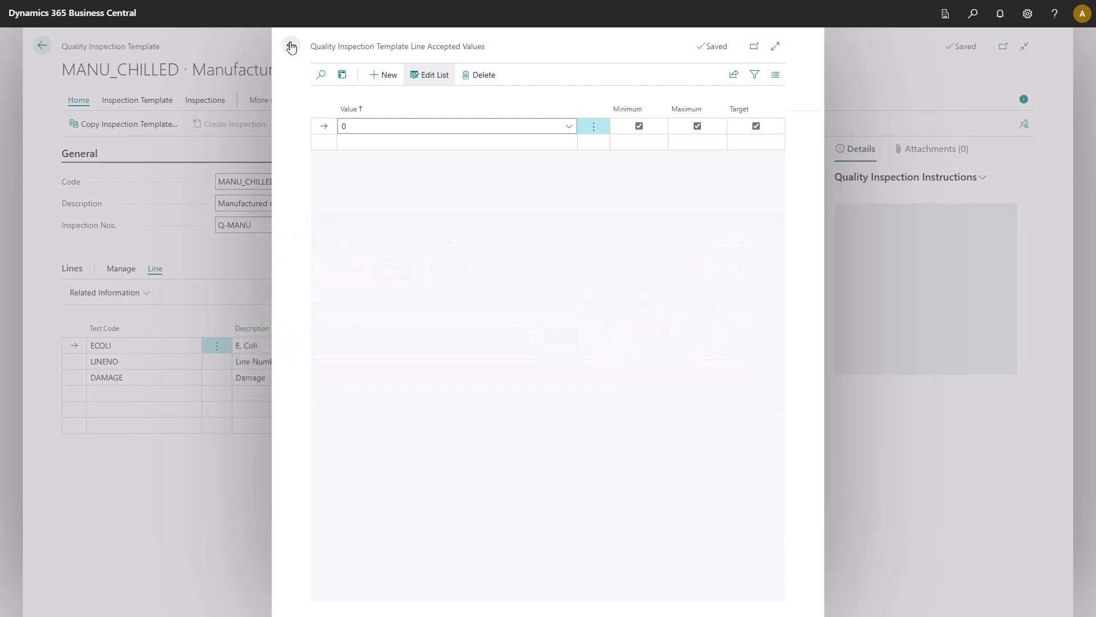
left_click(291, 46)
Step: Mark the accepted value No as the target for the DAMAGE template line
left_click(92, 380)
left_click(141, 295)
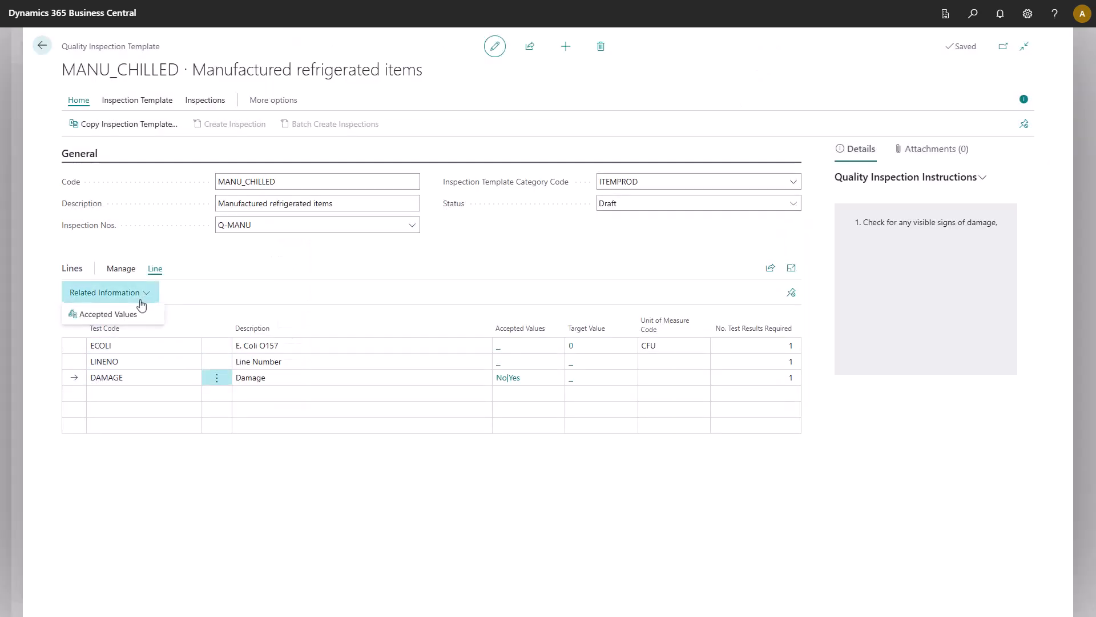
left_click(135, 314)
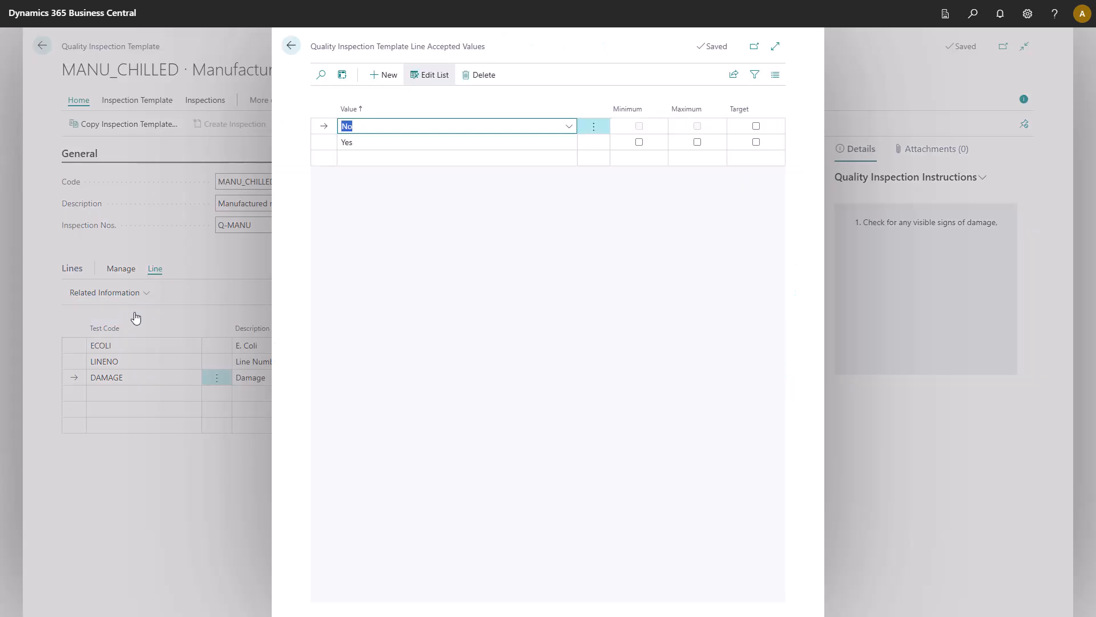
left_click(756, 126)
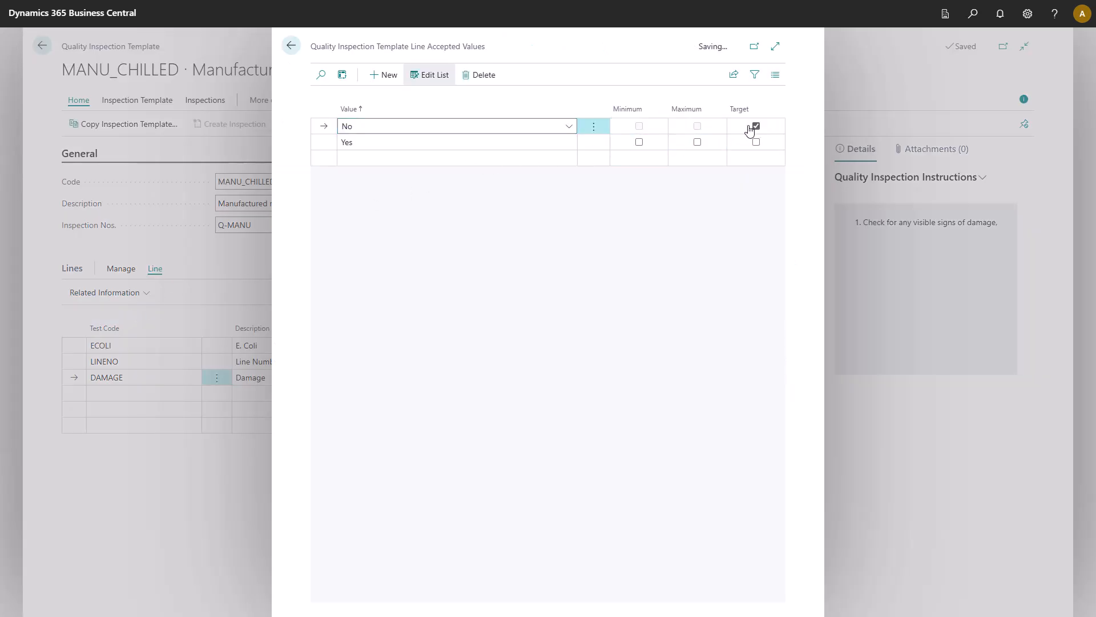
left_click(294, 49)
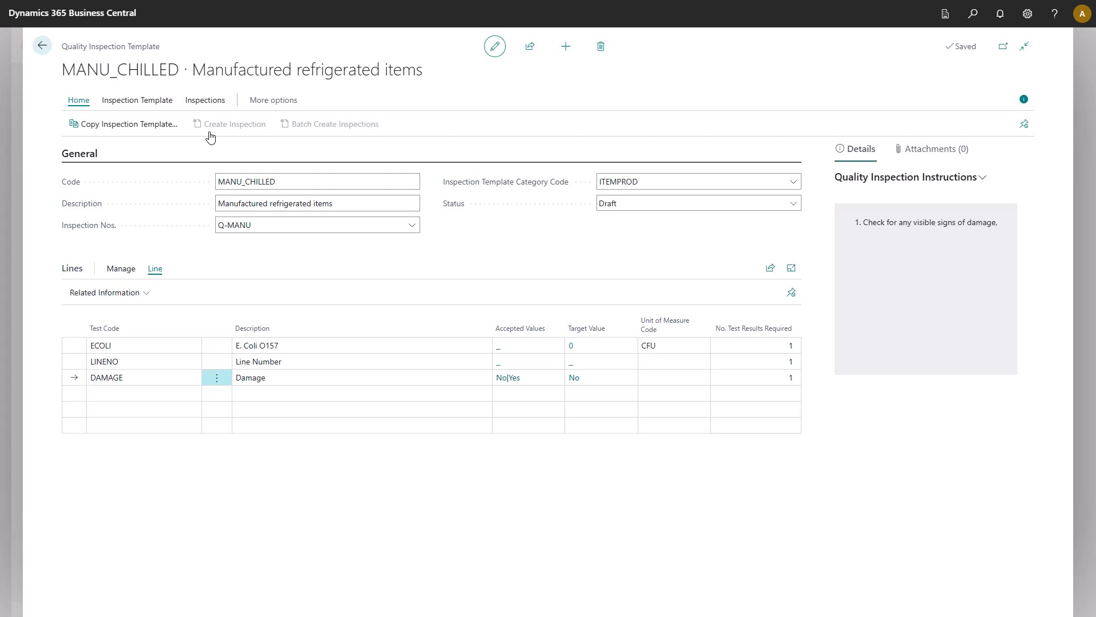
Step: Add Prod. Order Line as a source of the MANU_CHILLED inspection template
left_click(166, 103)
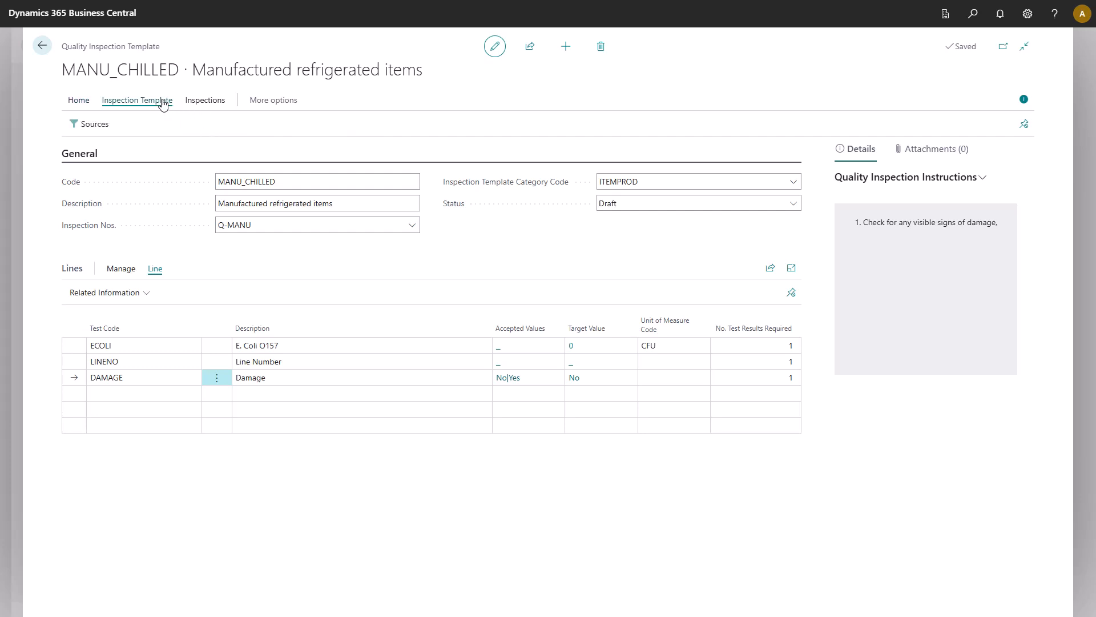
left_click(103, 129)
left_click(490, 102)
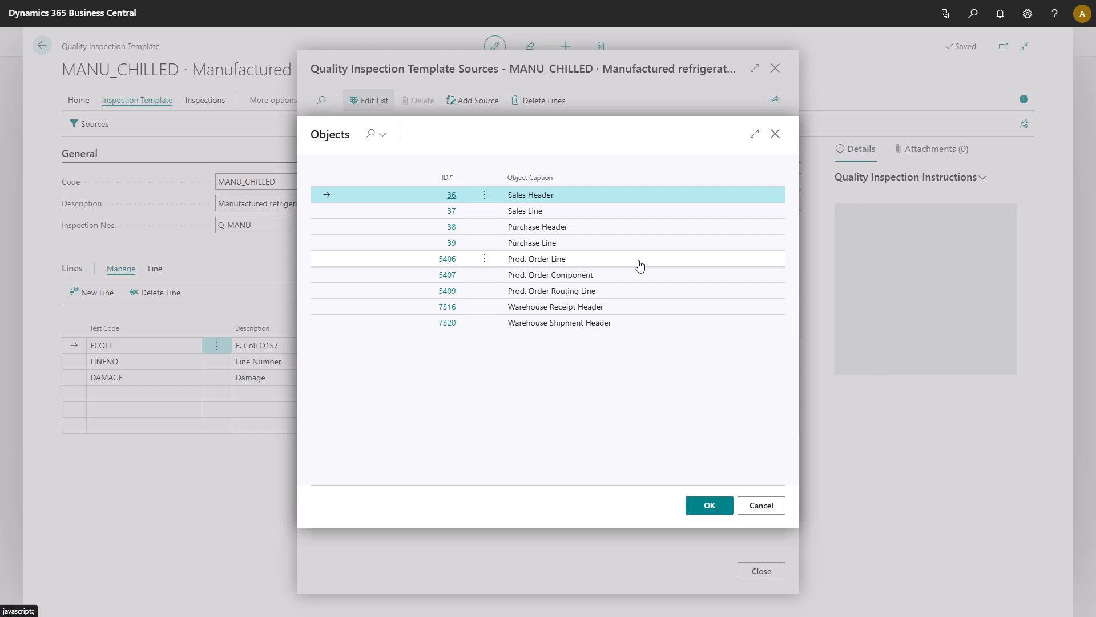
left_click(639, 266)
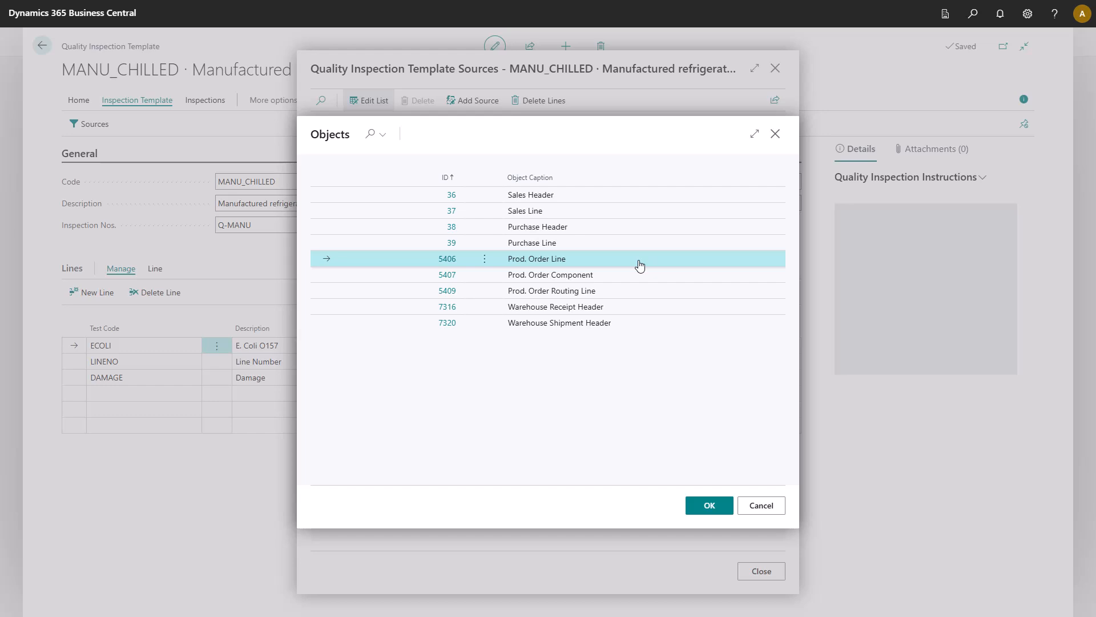
left_click(710, 506)
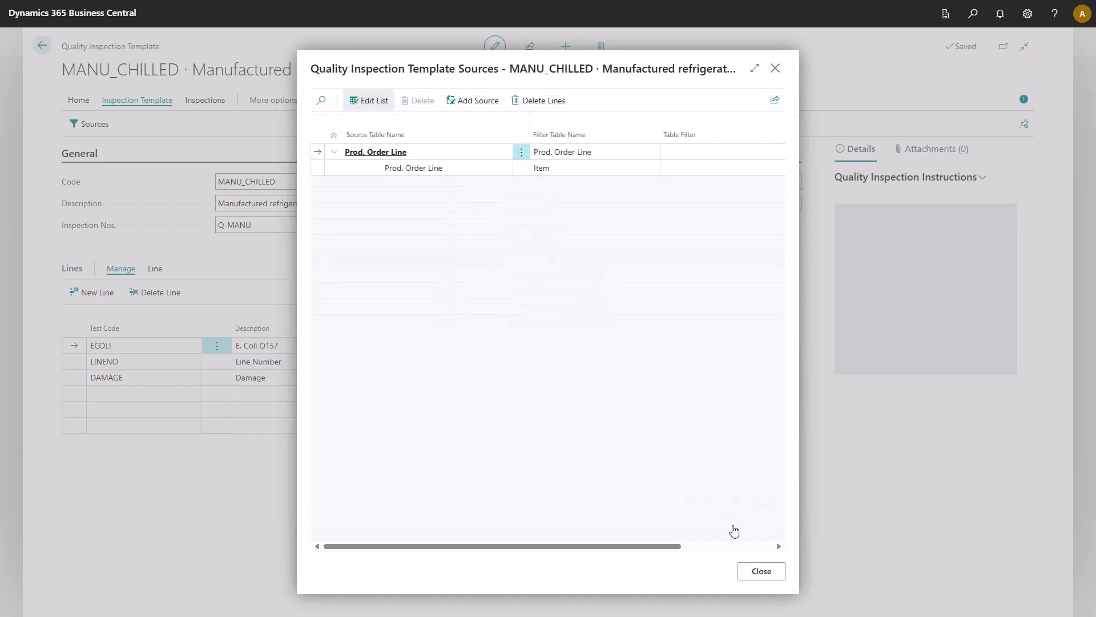
left_click(762, 571)
Step: Set the MANU_CHILLED template's status to Active and return to the home page
left_click(675, 202)
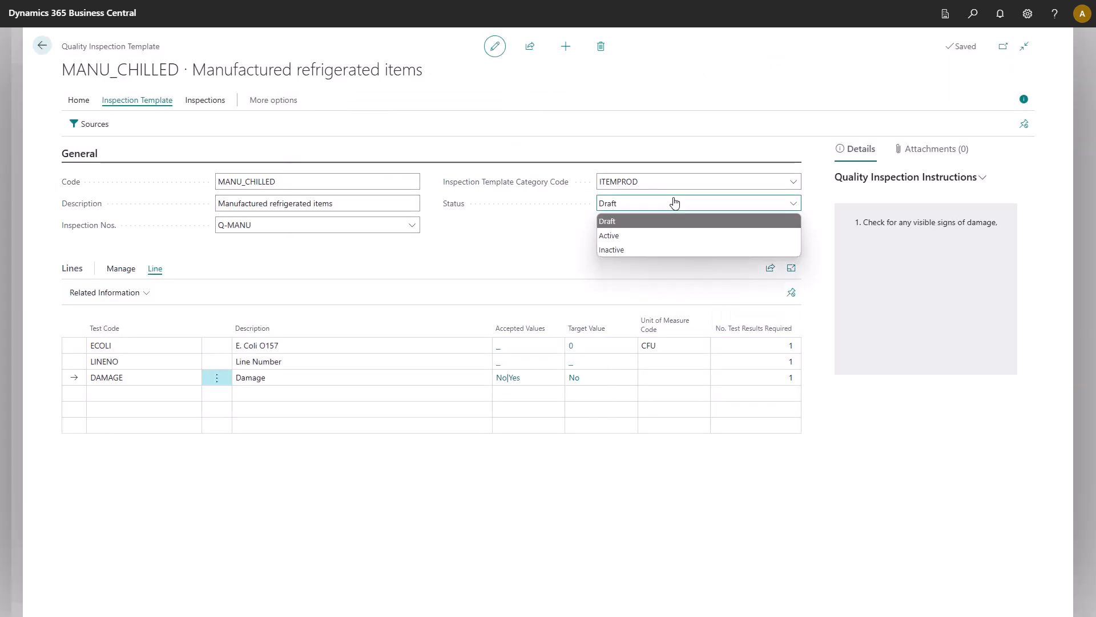
left_click(664, 235)
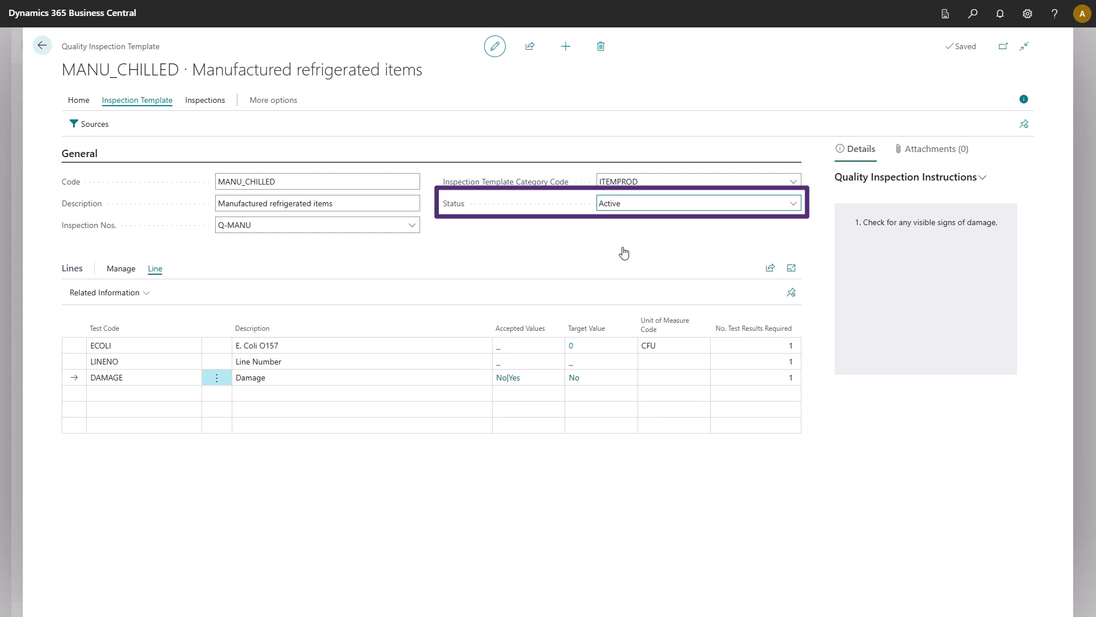
left_click(40, 49)
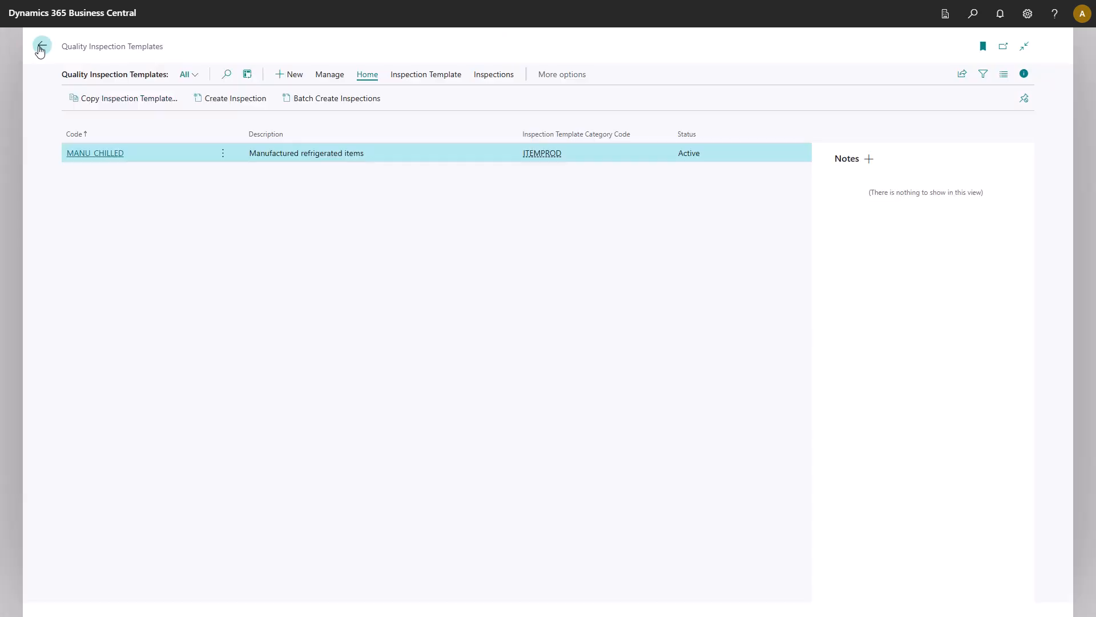
left_click(40, 49)
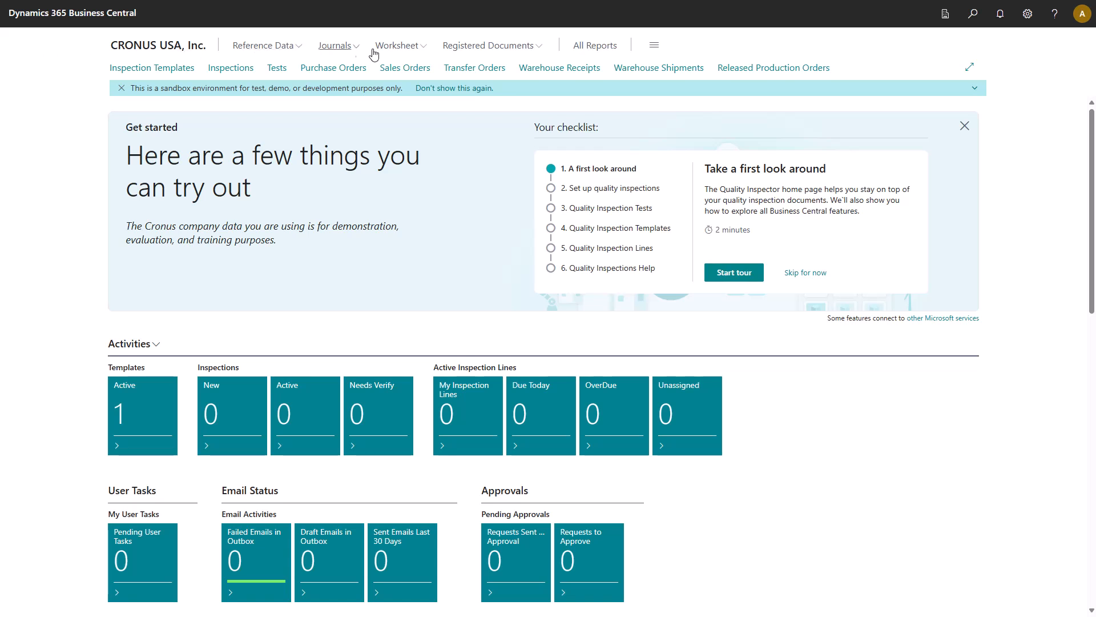
Step: Find the Approval User Setup page, enable Verify Inspections for the ADMIN user, and return to the home page
left_click(971, 14)
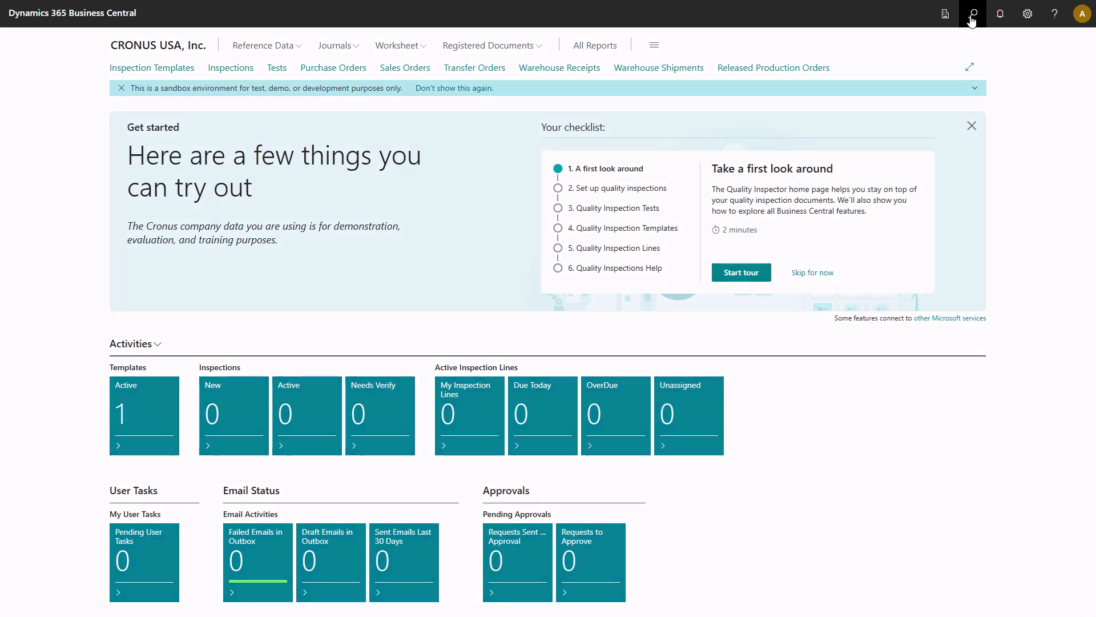
type("approva")
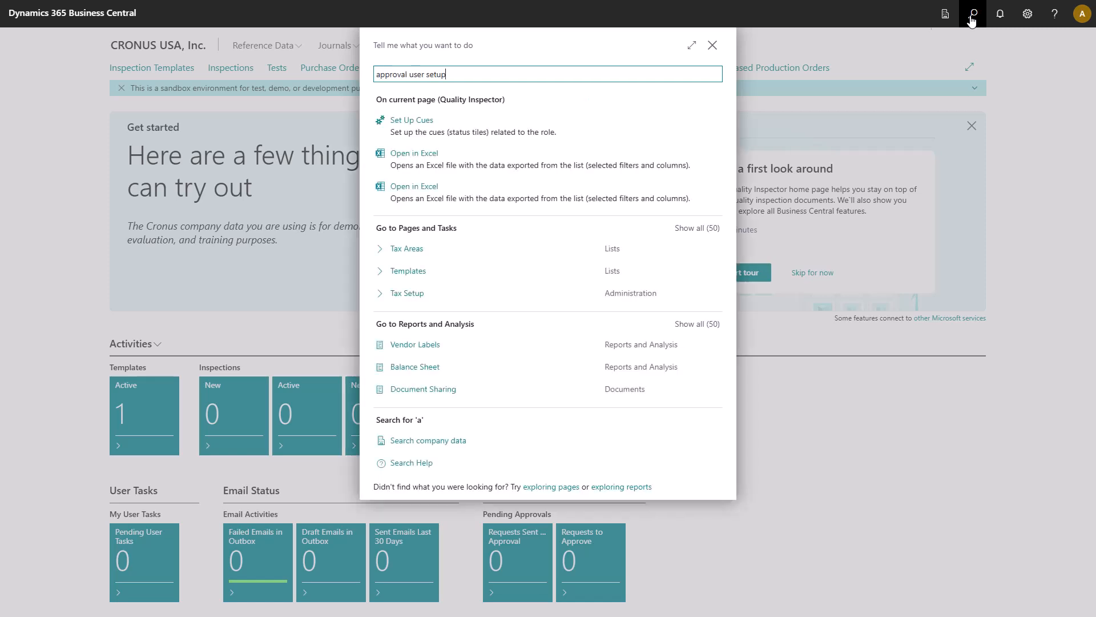
type("l user setup")
left_click(453, 118)
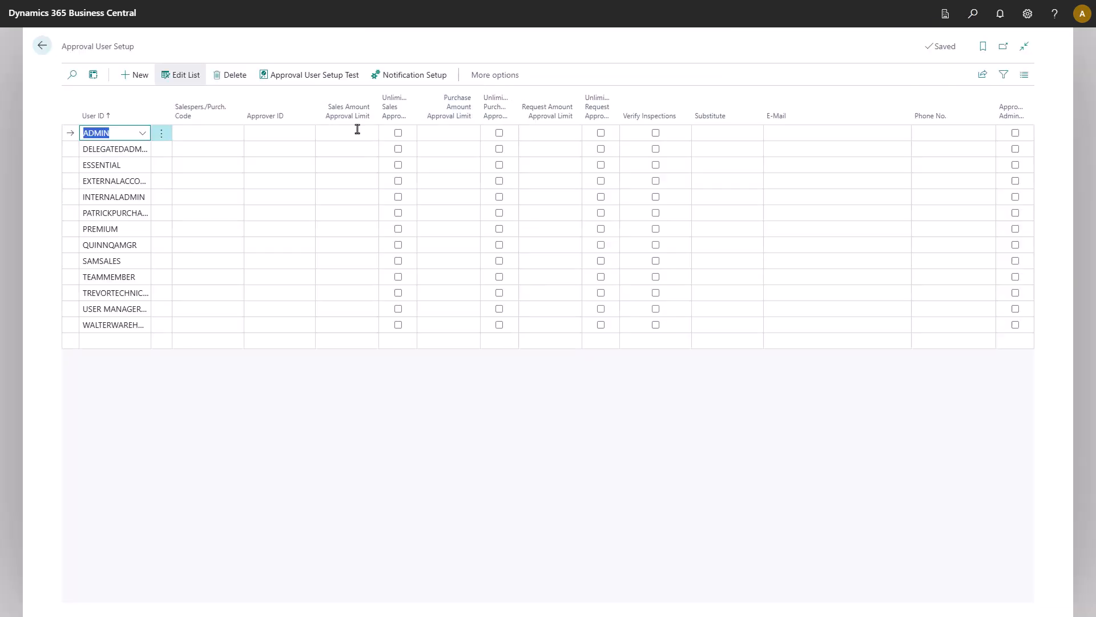
left_click(656, 133)
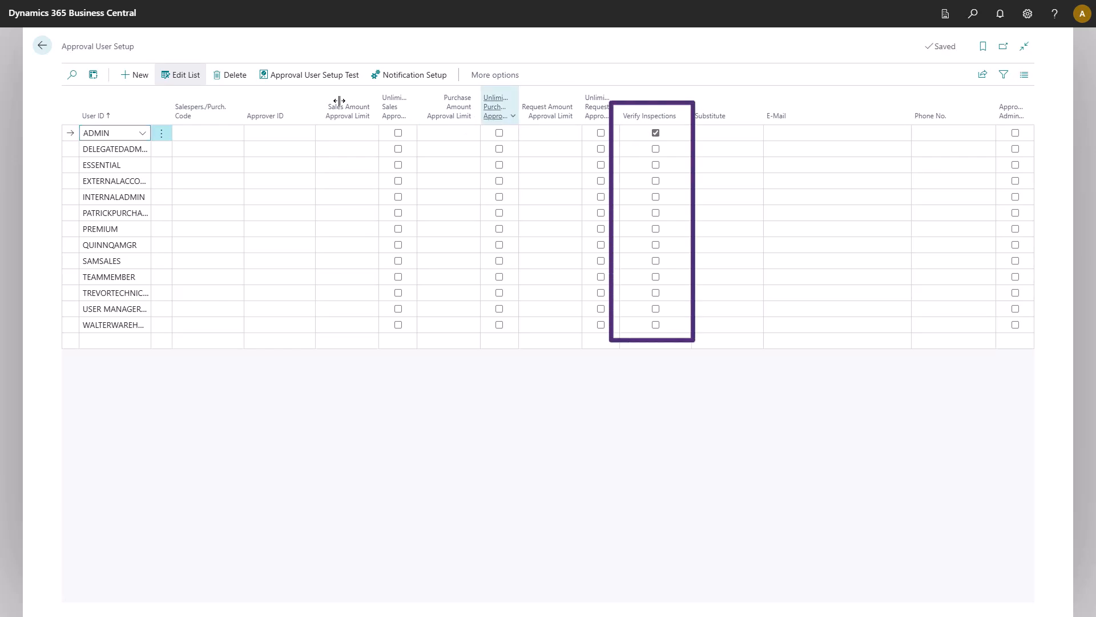
left_click(43, 48)
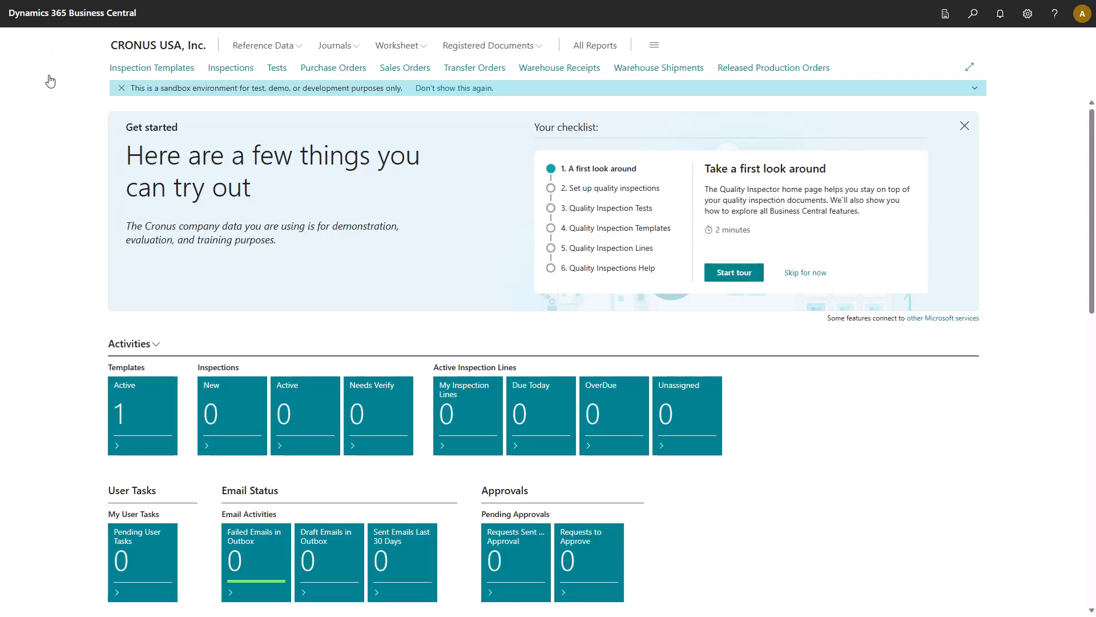